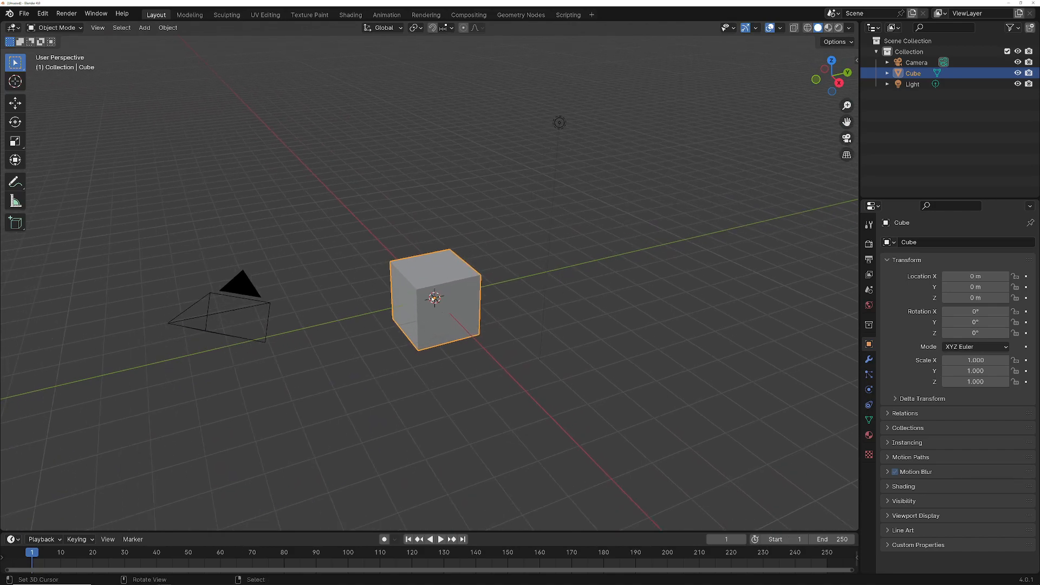
Step: Compare the Wireframe, Solid and Material Preview shading modes on the cube and finish with Rendered viewport shading
{"action": "left_click", "coordinate": [806, 30]}
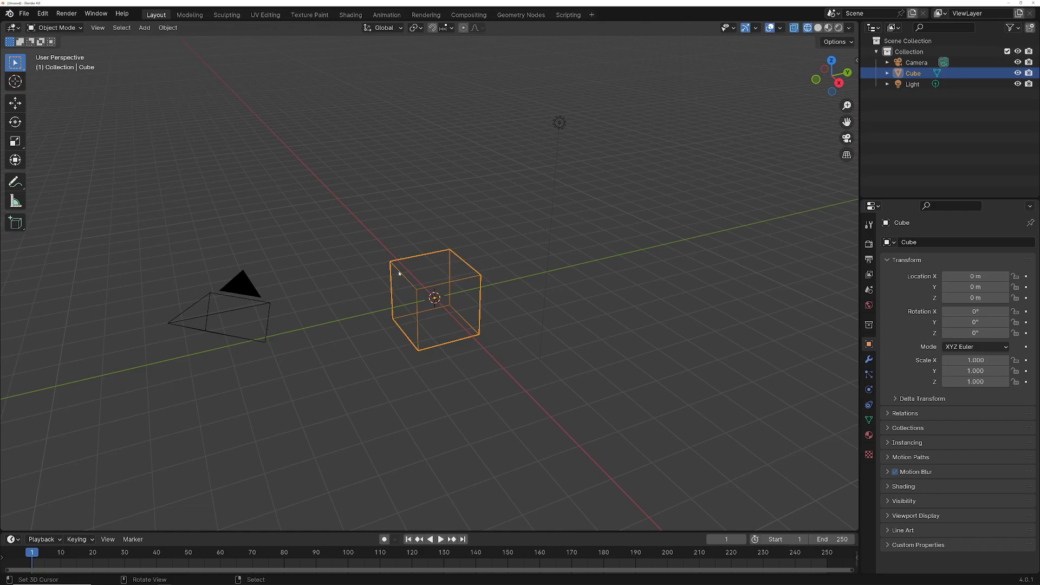
{"action": "left_click", "coordinate": [818, 27]}
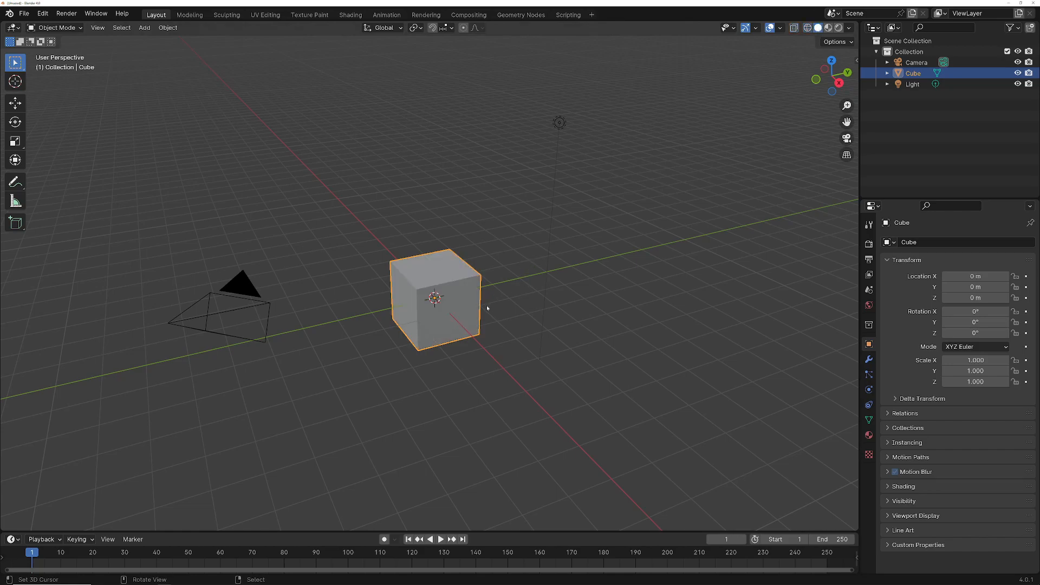
{"action": "scroll", "coordinate": [486, 308], "scroll_direction": "up", "scroll_amount": 4}
{"action": "middle_click_drag", "start_coordinate": [461, 298], "coordinate": [464, 300]}
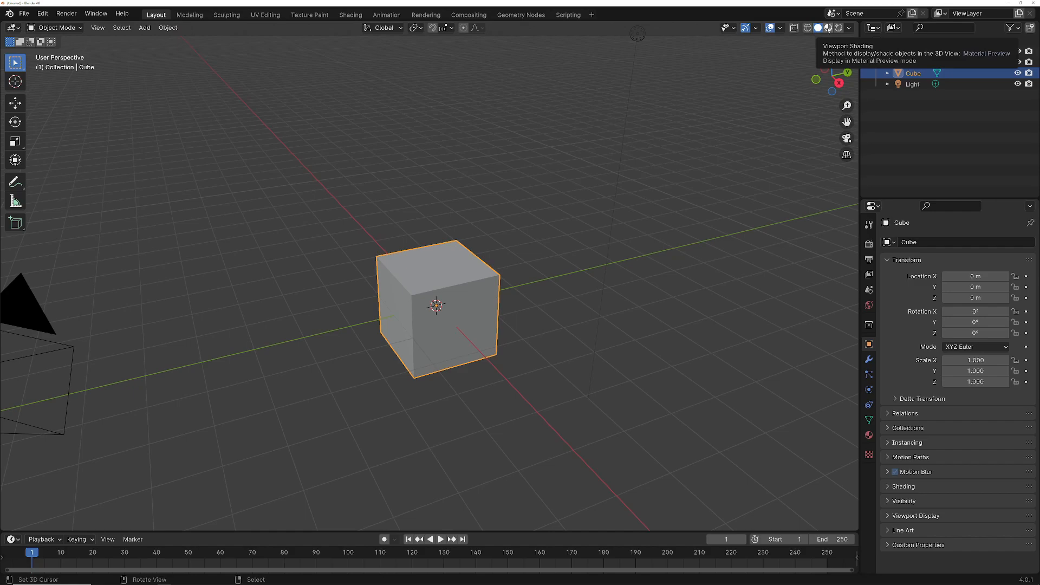
{"action": "left_click", "coordinate": [828, 28]}
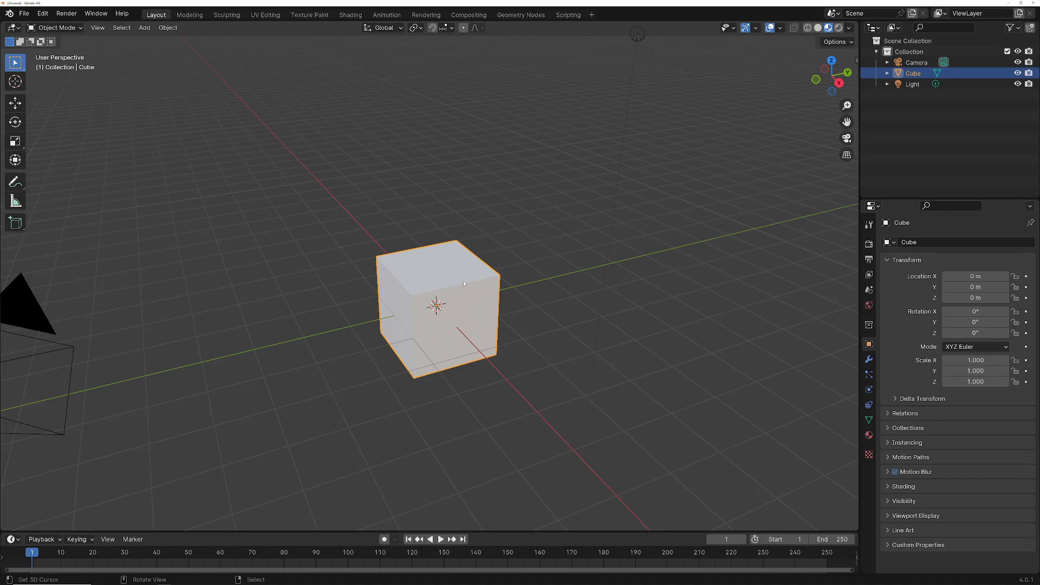
{"action": "left_click", "coordinate": [839, 29]}
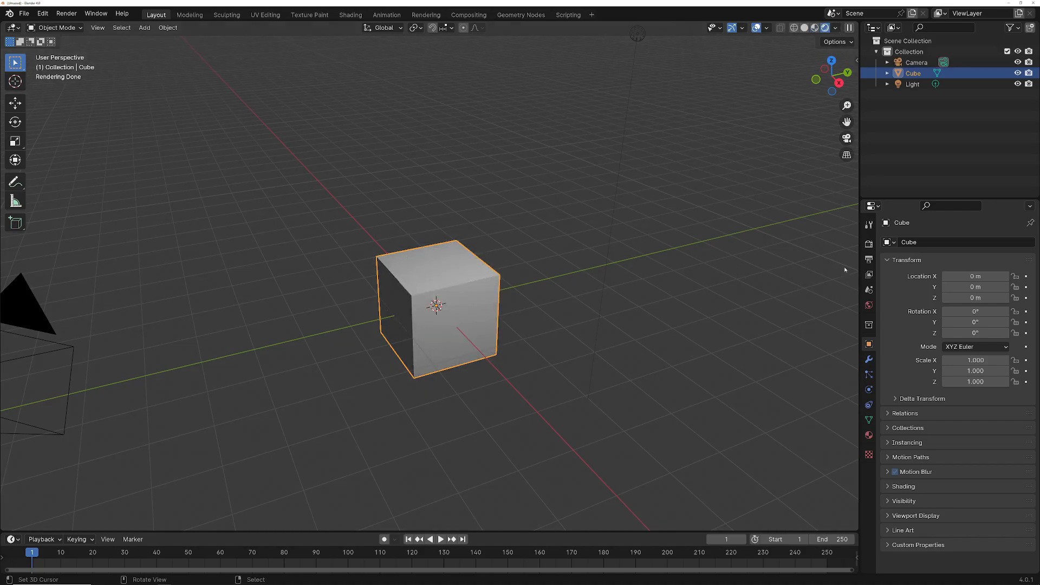
Step: Set the Cycles render device to GPU Compute in the scene's render settings
{"action": "left_click", "coordinate": [869, 243]}
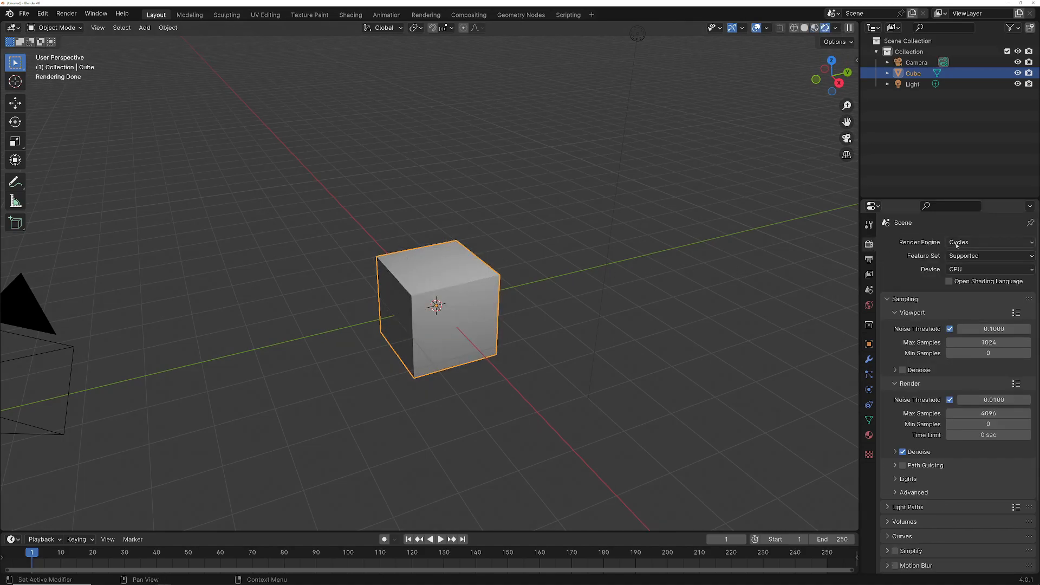
{"action": "left_click", "coordinate": [967, 274]}
{"action": "left_click", "coordinate": [957, 297]}
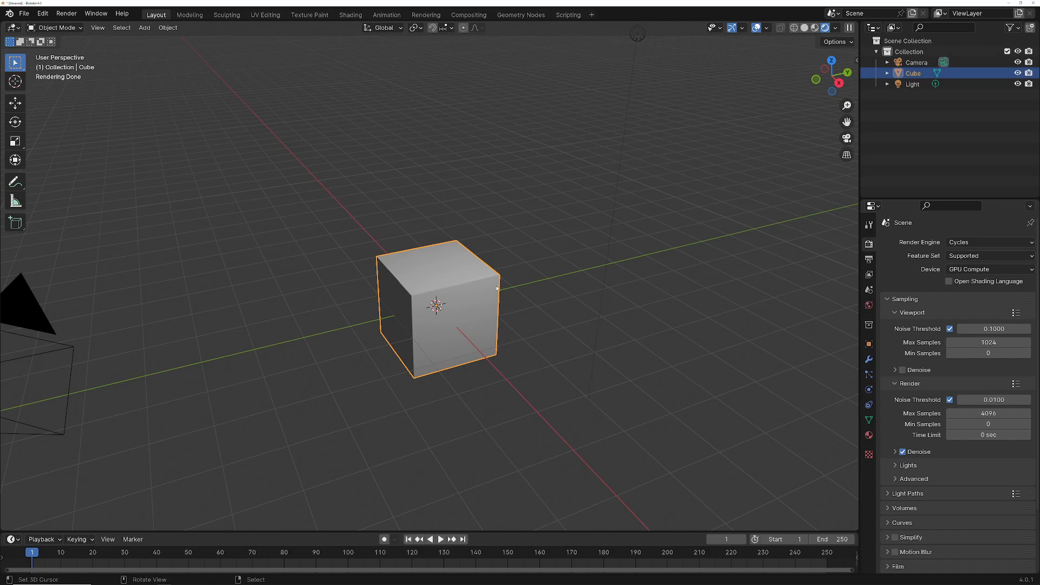
Step: Preview the rendered cube with the viewport overlays hidden, restore the overlays and inspect the cube from other angles
{"action": "middle_click_drag", "start_coordinate": [497, 287], "coordinate": [508, 288]}
{"action": "left_click", "coordinate": [756, 28]}
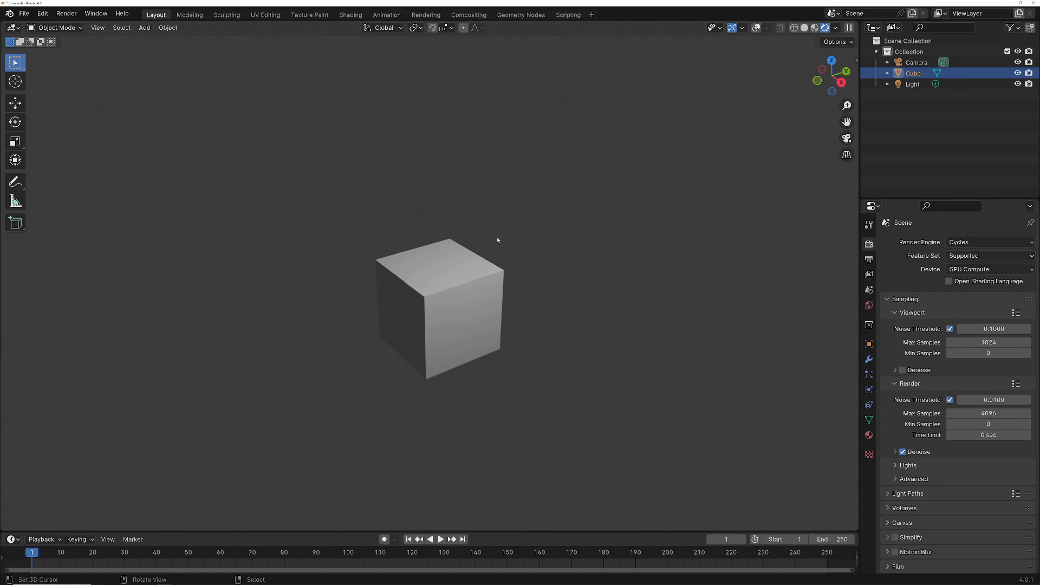
{"action": "left_click", "coordinate": [756, 28]}
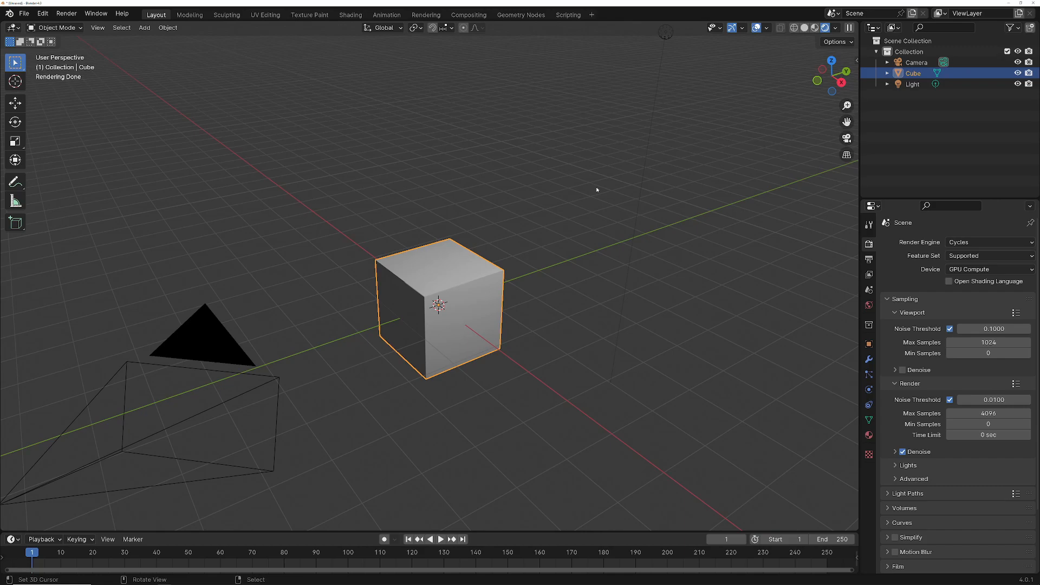
{"action": "middle_click_drag", "start_coordinate": [577, 195], "coordinate": [509, 262]}
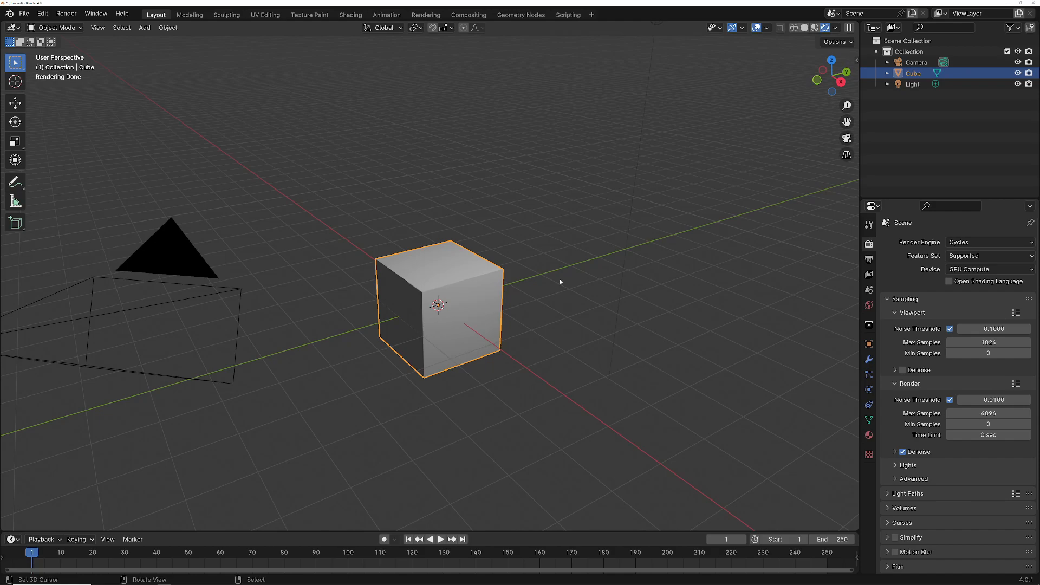
{"action": "middle_click_drag", "start_coordinate": [496, 317], "coordinate": [552, 244]}
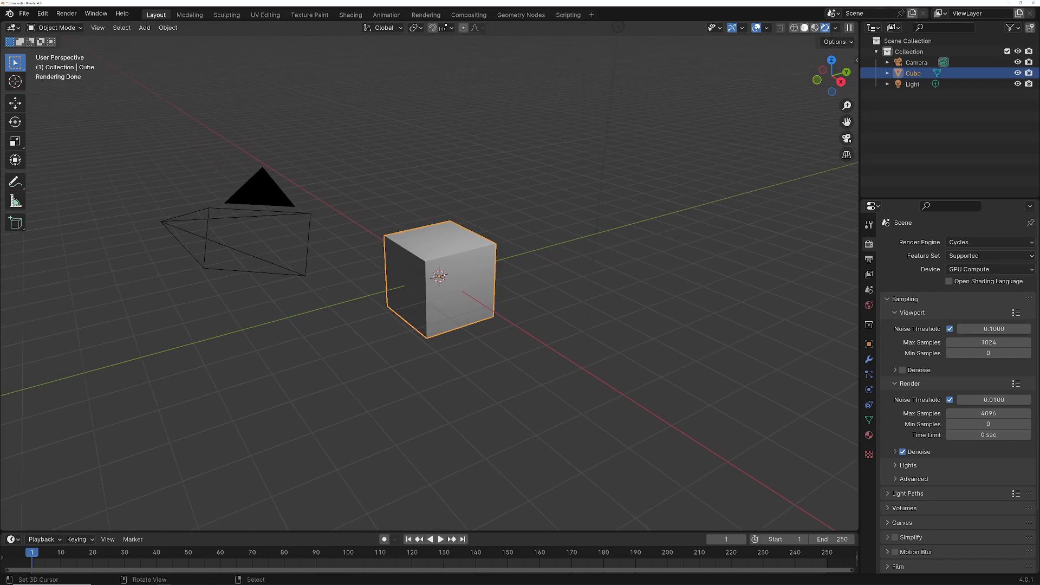
Step: Set the viewport compositor to Camera in the shading options and look at the cube through the scene camera
{"action": "left_click", "coordinate": [836, 27]}
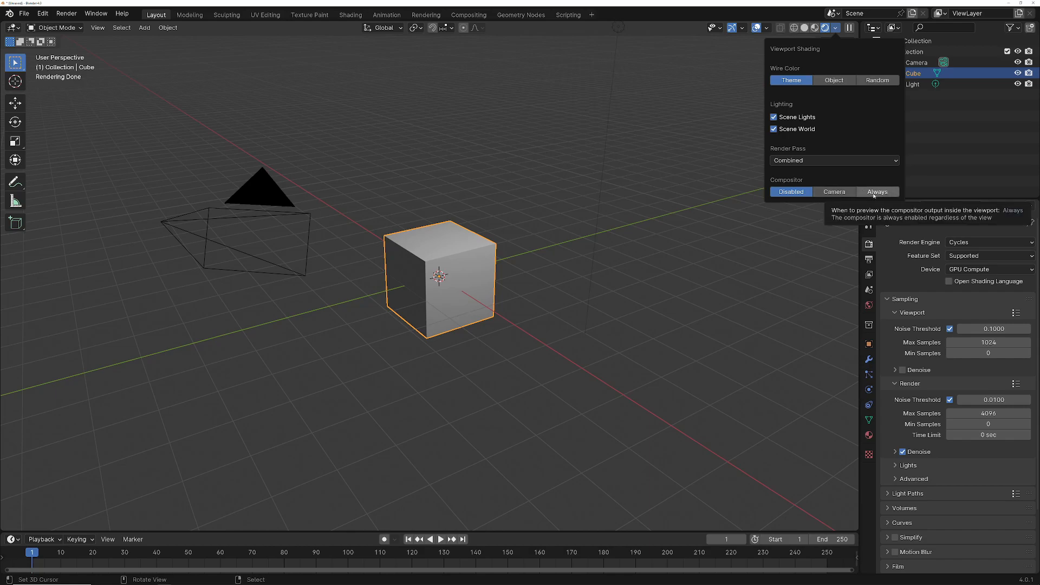
{"action": "left_click", "coordinate": [834, 194]}
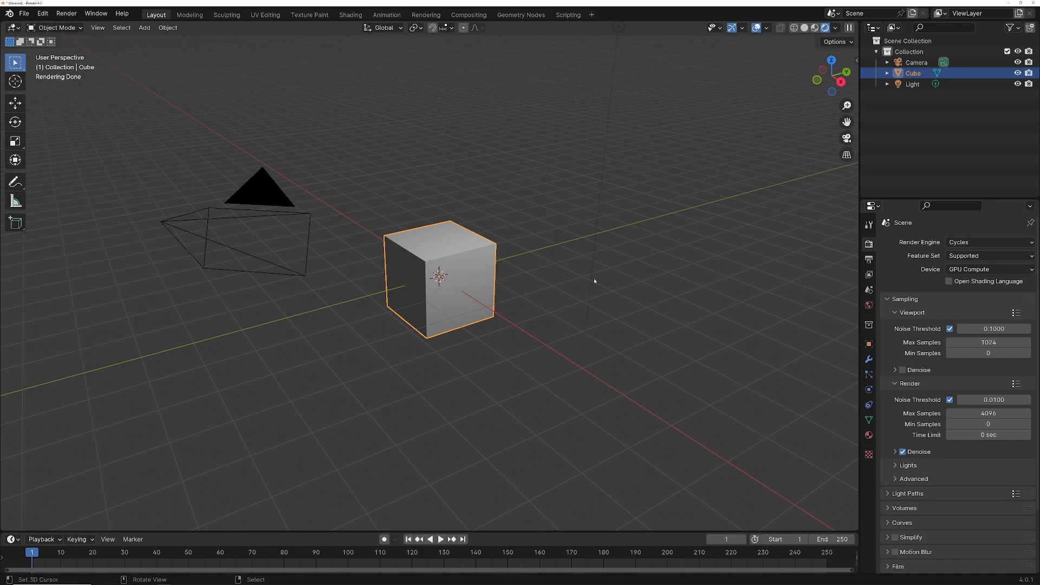
{"action": "key", "text": "KP_0"}
{"action": "middle_click_drag", "start_coordinate": [594, 278], "coordinate": [554, 275], "text": "shift"}
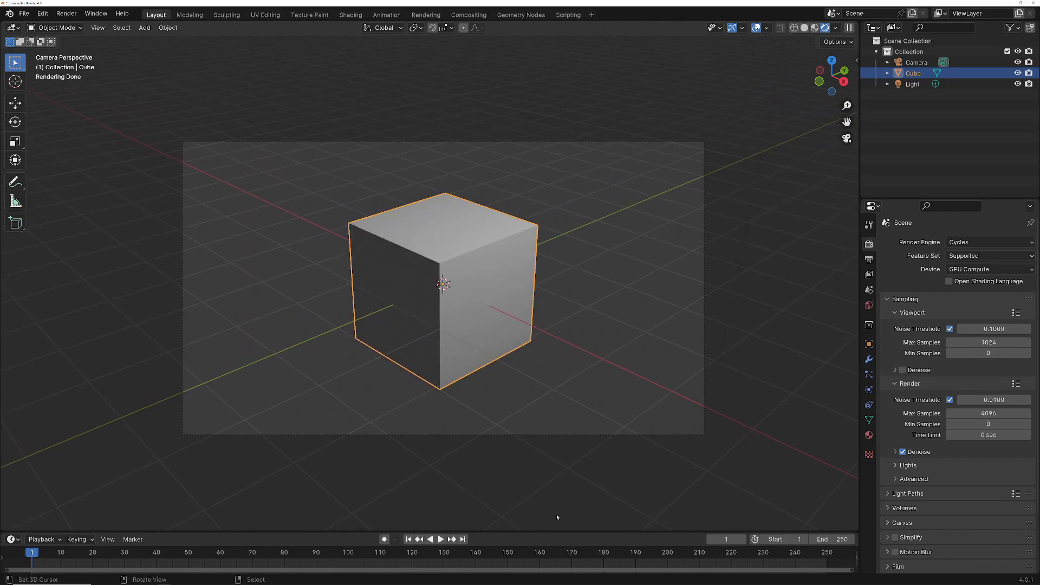
Step: Enlarge the timeline area to about half the window height, change it to the Compositor editor and enable Use Nodes
{"action": "left_click_drag", "start_coordinate": [559, 532], "coordinate": [22, 298]}
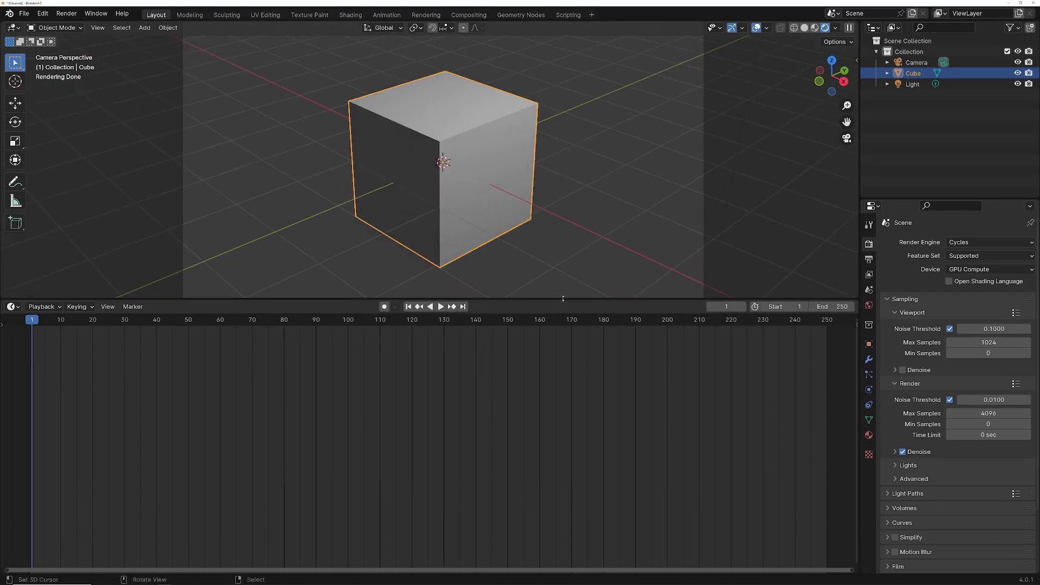
{"action": "left_click", "coordinate": [13, 307]}
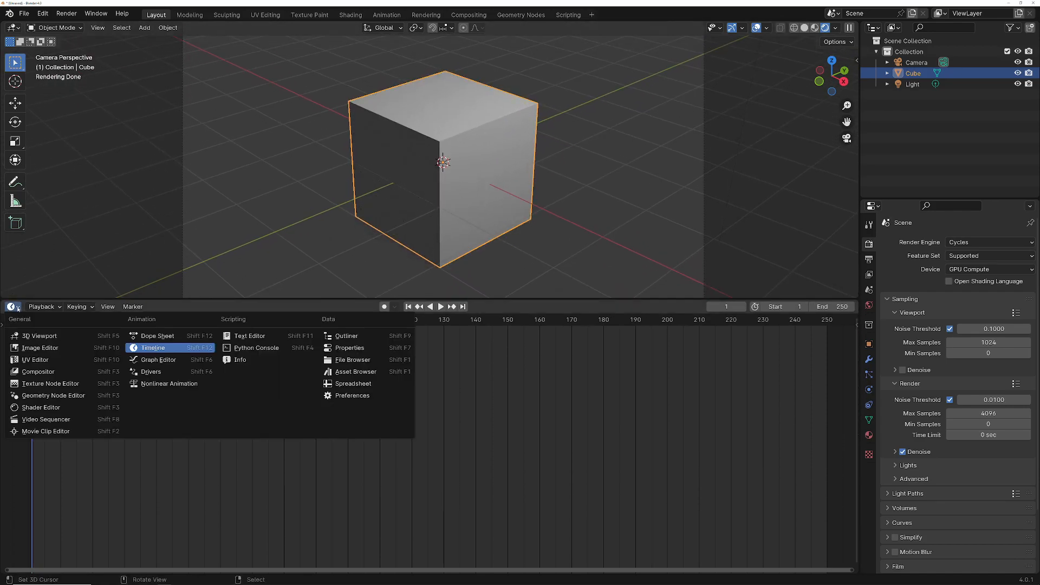
{"action": "left_click", "coordinate": [43, 371]}
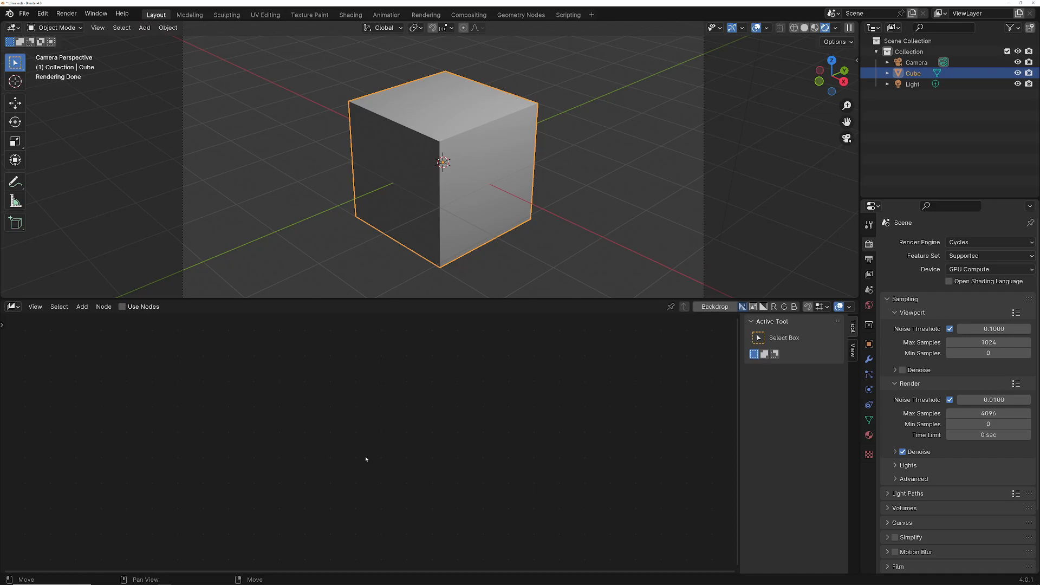
{"action": "left_click", "coordinate": [122, 306]}
{"action": "middle_click_drag", "start_coordinate": [462, 465], "coordinate": [564, 472]}
{"action": "scroll", "coordinate": [567, 453], "scroll_direction": "up", "scroll_amount": 2}
{"action": "mouse_move", "coordinate": [460, 406]}
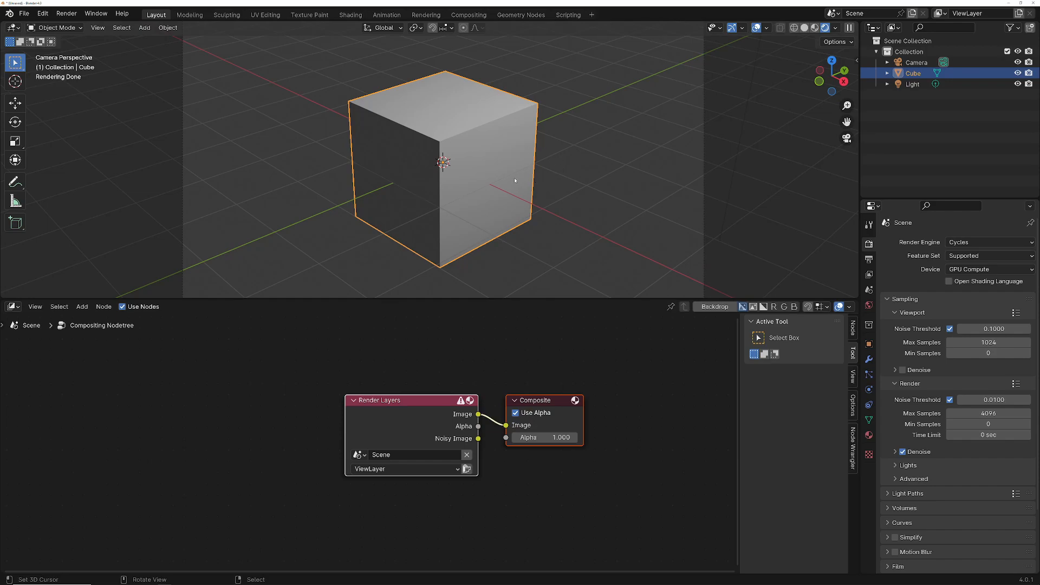
Step: Show the view layer's pass settings and move the Render Layers node farther away from the Composite node
{"action": "left_click", "coordinate": [869, 275]}
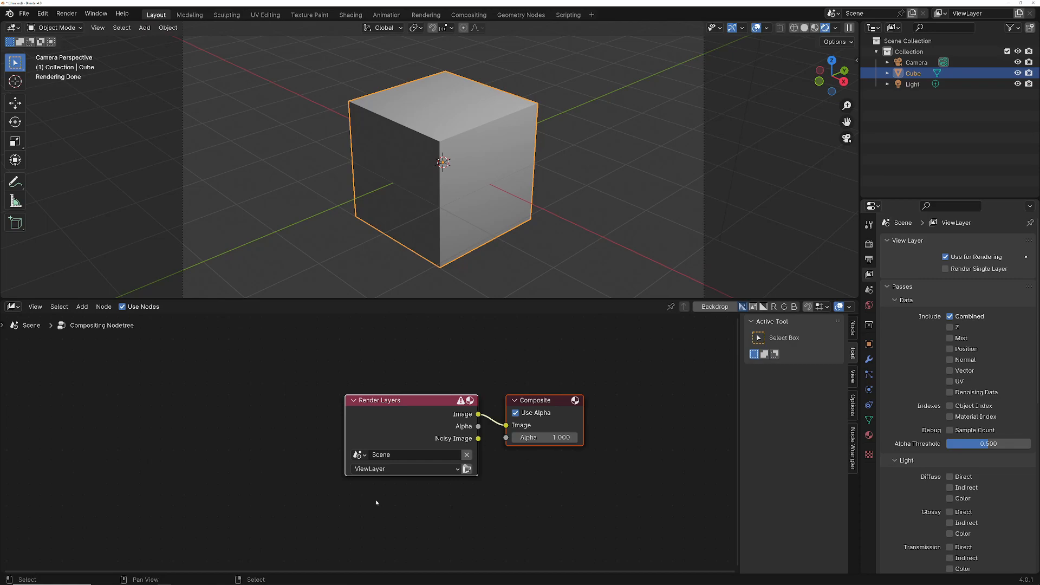
{"action": "left_click", "coordinate": [410, 410]}
{"action": "left_click_drag", "start_coordinate": [408, 412], "coordinate": [304, 413]}
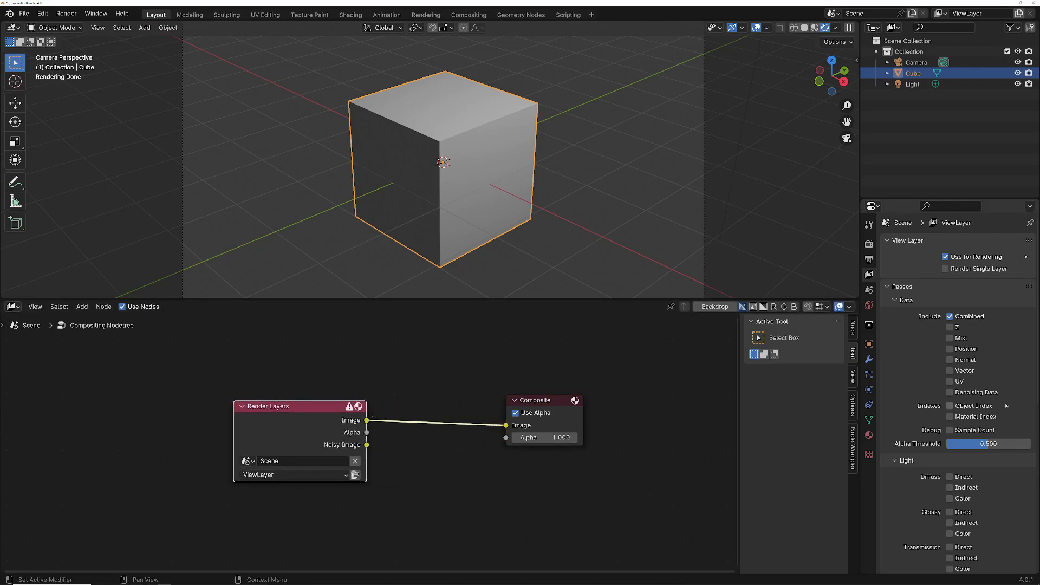
Step: Bring in the browser window with the Viewport Compositor issue, examine its To Do and Supported Nodes lists, and return to Blender
{"action": "left_click_drag", "start_coordinate": [1039, 217], "coordinate": [438, 108]}
{"action": "scroll", "coordinate": [464, 258], "scroll_direction": "up", "scroll_amount": 5}
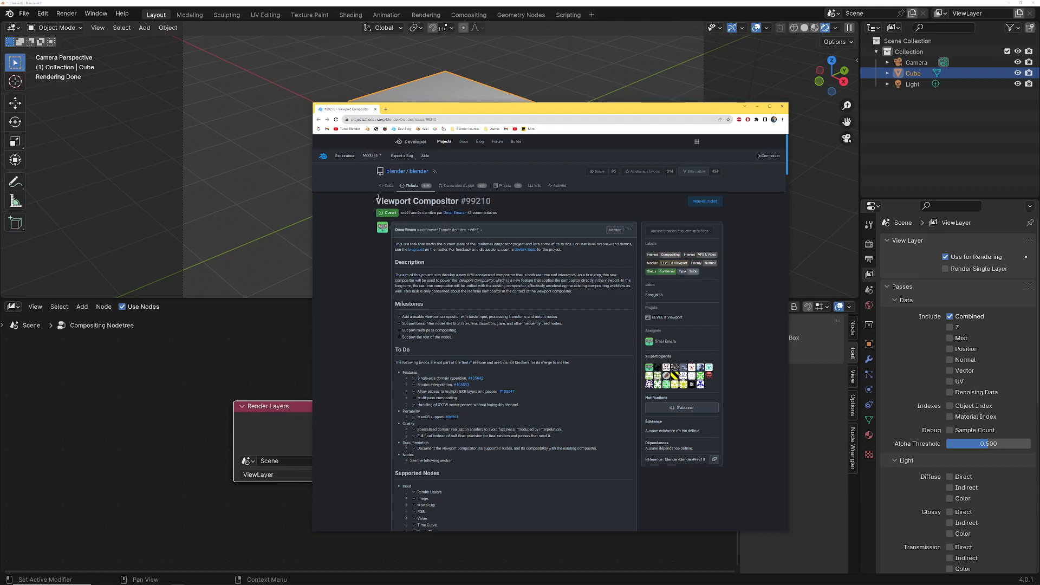
{"action": "scroll", "coordinate": [367, 267], "scroll_direction": "down", "scroll_amount": 2}
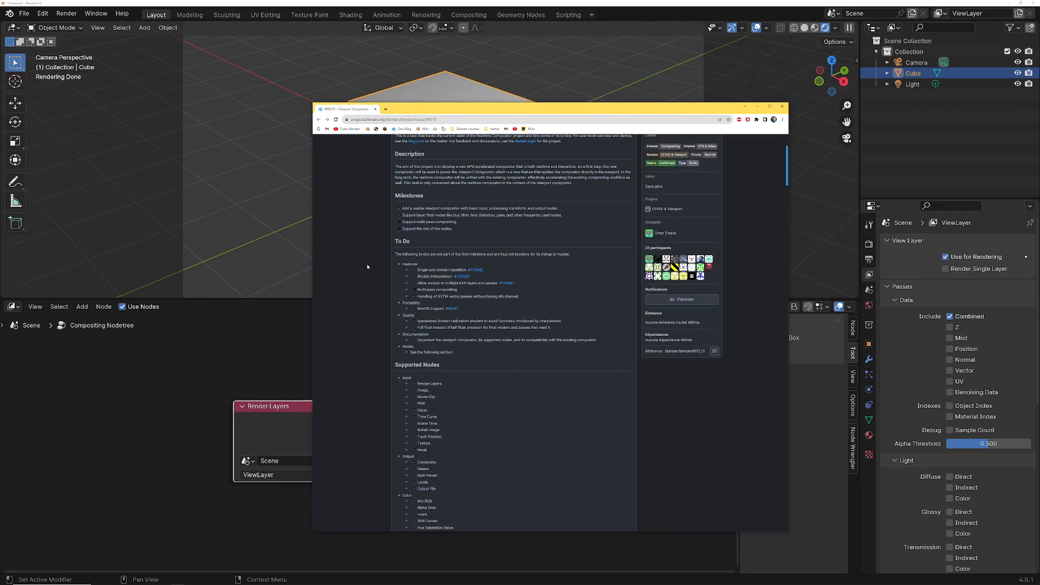
{"action": "triple_click", "coordinate": [396, 242]}
{"action": "triple_click", "coordinate": [416, 365]}
{"action": "scroll", "coordinate": [368, 316], "scroll_direction": "down", "scroll_amount": 2}
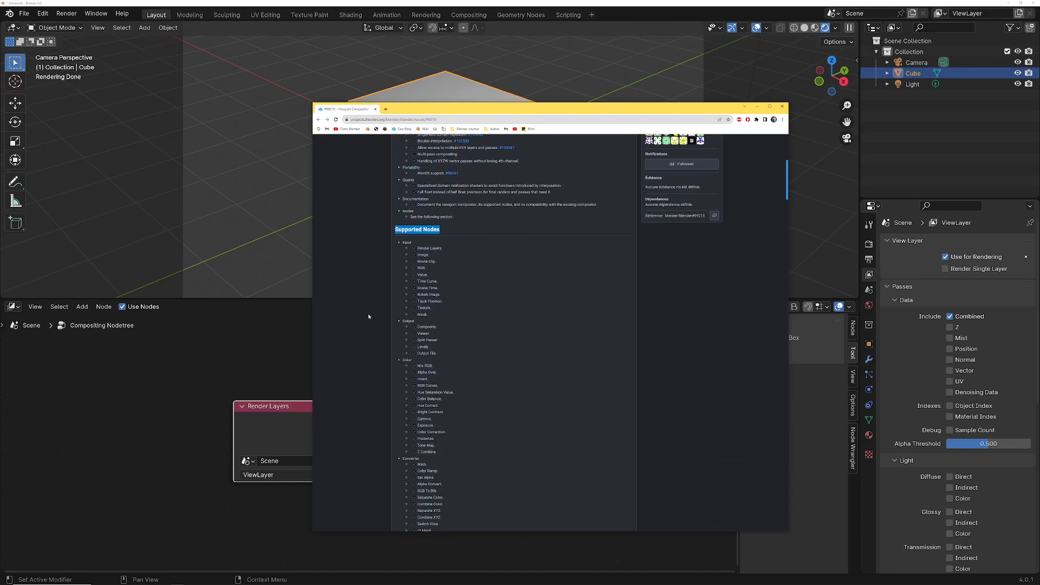
{"action": "double_click", "coordinate": [406, 243]}
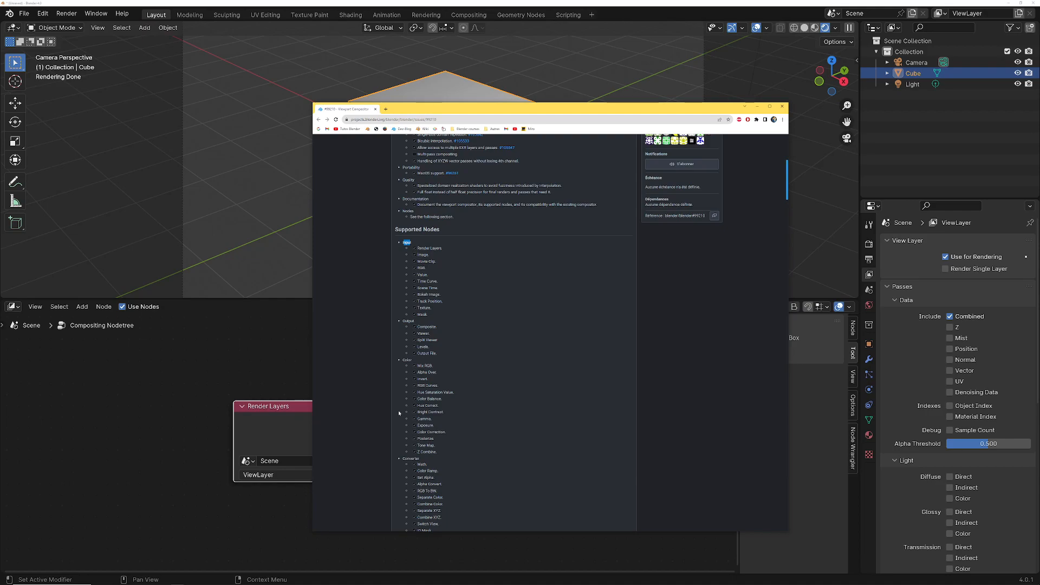
{"action": "scroll", "coordinate": [382, 324], "scroll_direction": "down", "scroll_amount": 5}
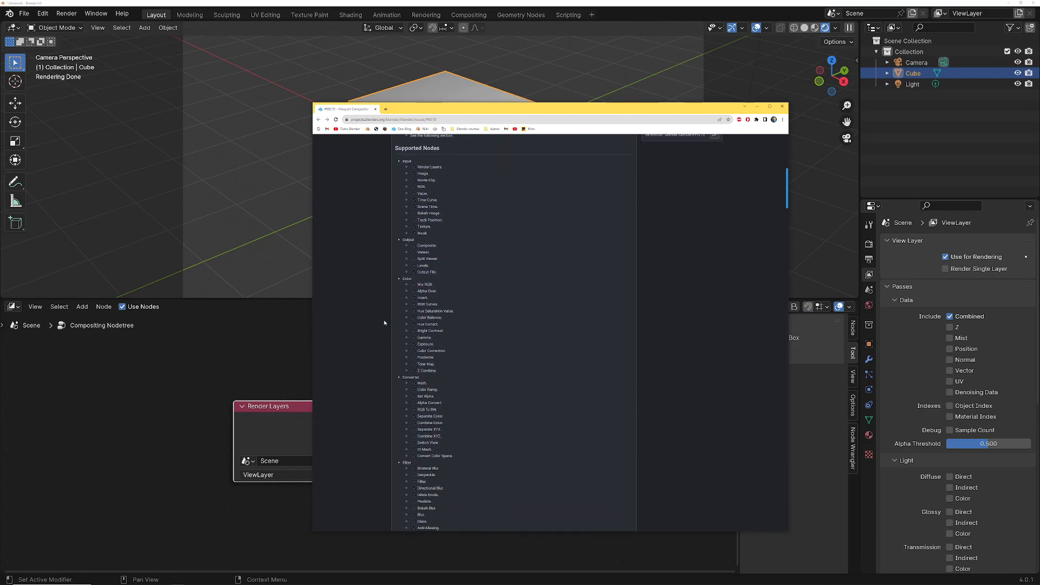
{"action": "scroll", "coordinate": [429, 277], "scroll_direction": "down", "scroll_amount": 3}
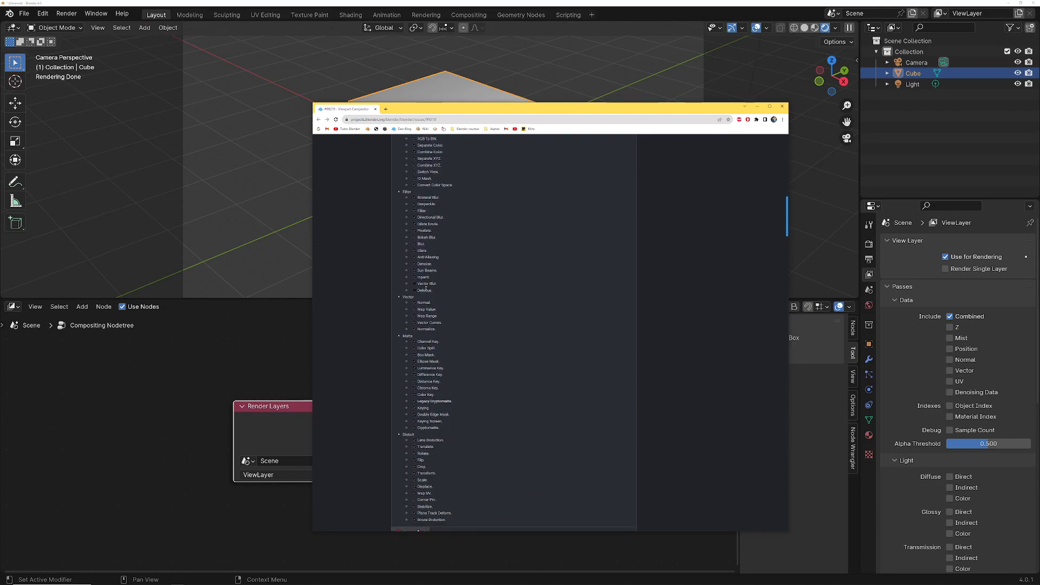
{"action": "scroll", "coordinate": [422, 292], "scroll_direction": "down", "scroll_amount": 2}
{"action": "scroll", "coordinate": [400, 353], "scroll_direction": "up", "scroll_amount": 8}
{"action": "scroll", "coordinate": [400, 353], "scroll_direction": "up", "scroll_amount": 3}
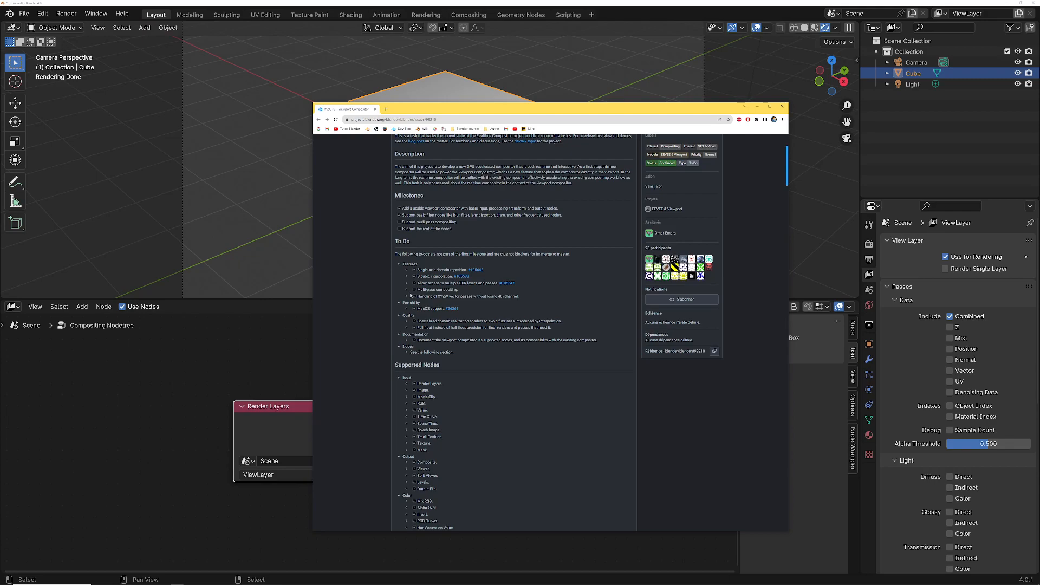
{"action": "left_click_drag", "start_coordinate": [396, 246], "coordinate": [412, 246]}
{"action": "left_click_drag", "start_coordinate": [494, 113], "coordinate": [1039, 217]}
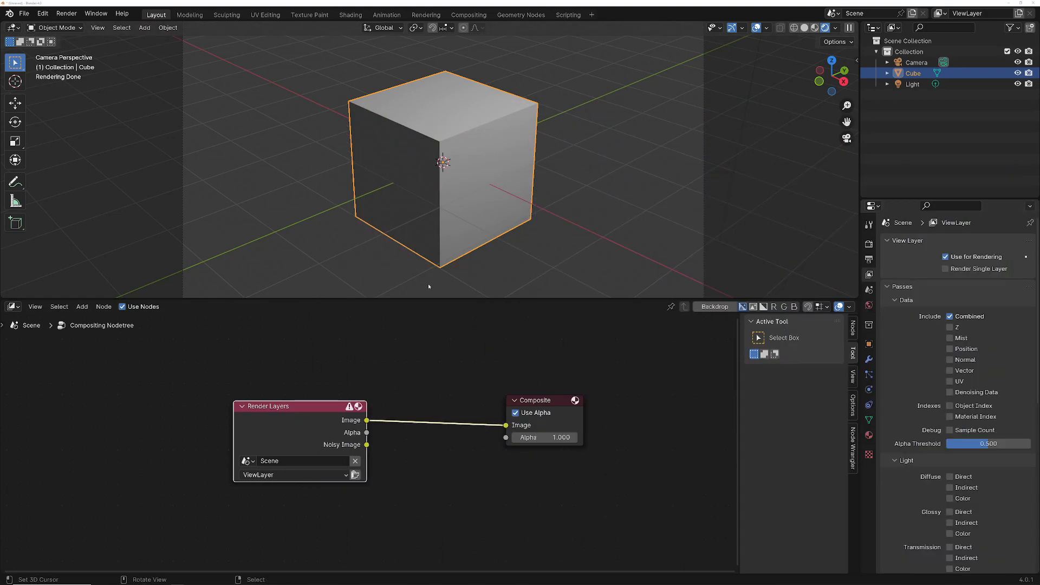
Step: Set the power of the scene's point light to 4000 W
{"action": "middle_click_drag", "start_coordinate": [421, 376], "coordinate": [458, 356]}
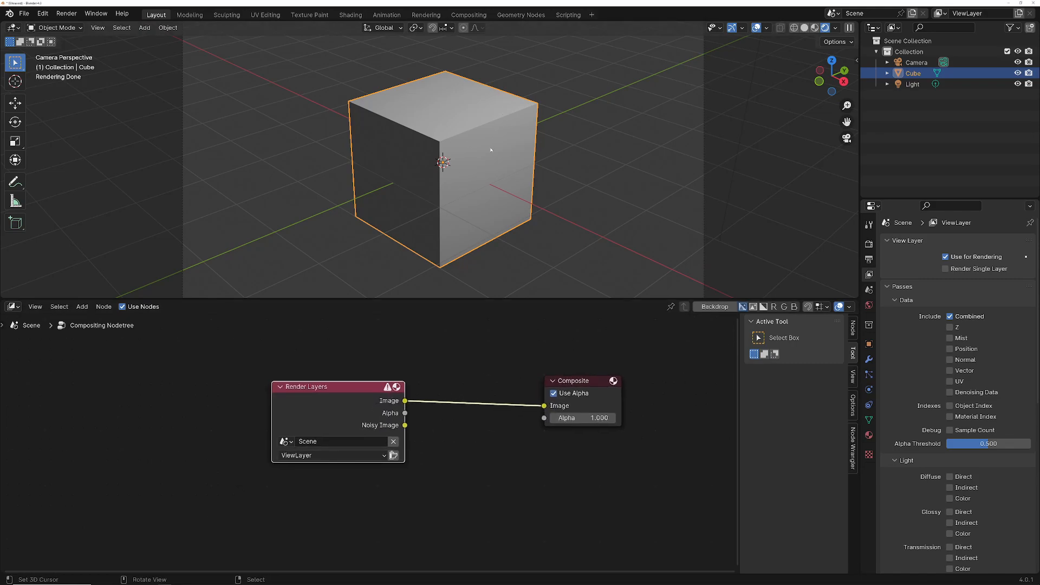
{"action": "scroll", "coordinate": [491, 150], "scroll_direction": "down", "scroll_amount": 1}
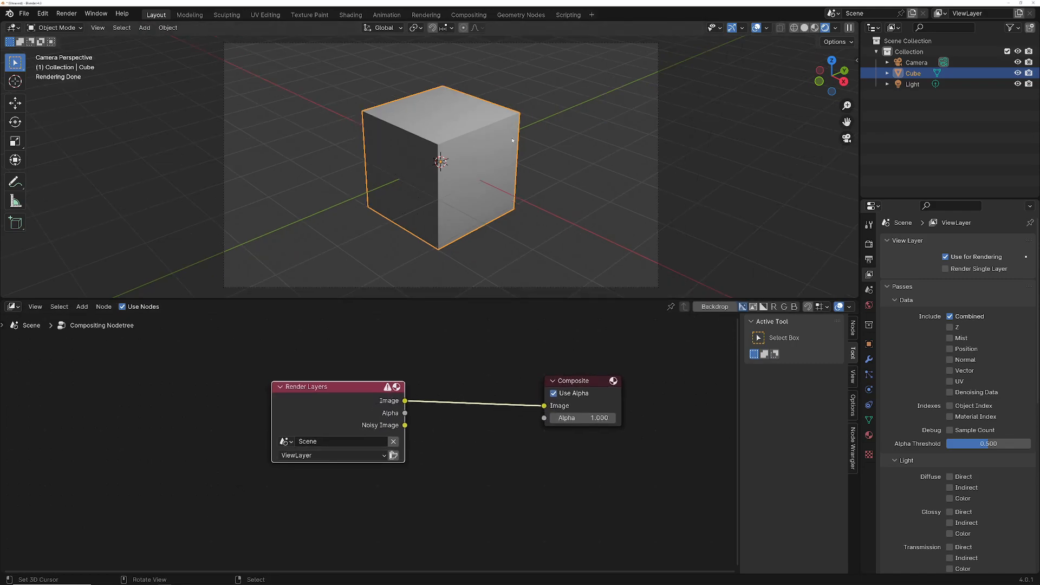
{"action": "scroll", "coordinate": [520, 119], "scroll_direction": "down", "scroll_amount": 5}
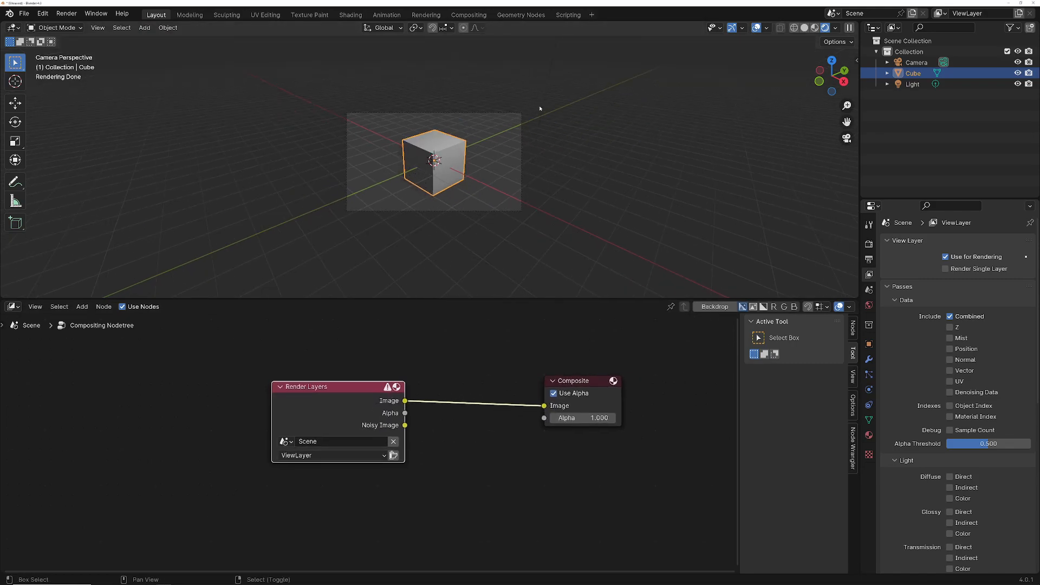
{"action": "middle_click_drag", "start_coordinate": [525, 106], "coordinate": [534, 170], "text": "shift"}
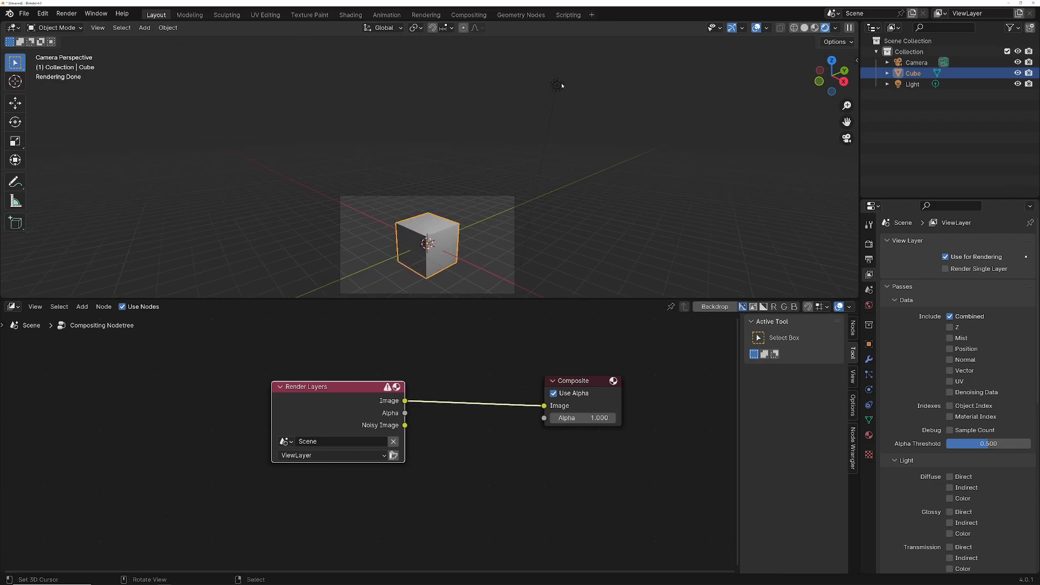
{"action": "left_click", "coordinate": [559, 85]}
{"action": "scroll", "coordinate": [619, 205], "scroll_direction": "up", "scroll_amount": 2}
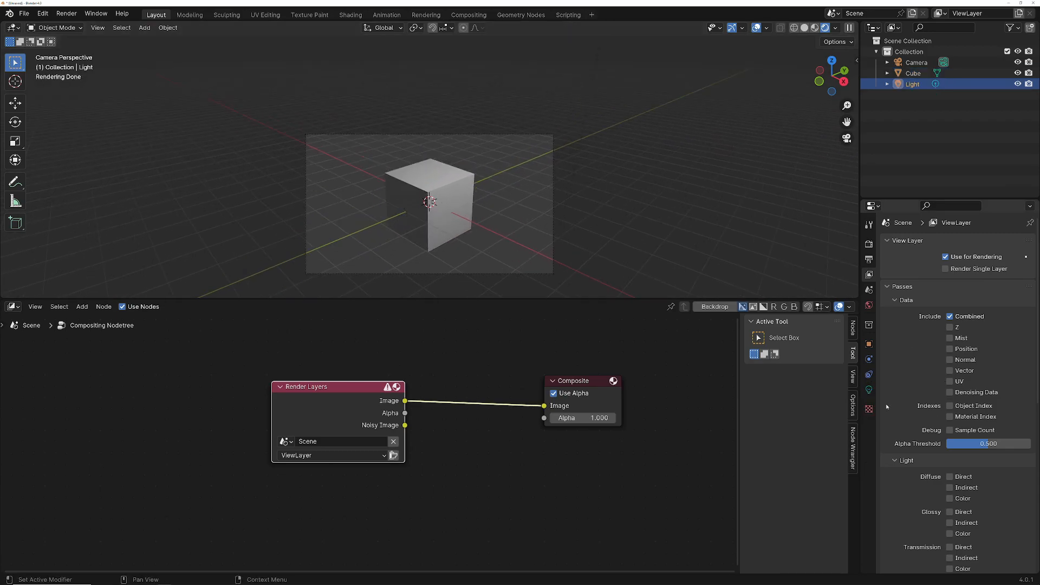
{"action": "left_click", "coordinate": [868, 390]}
{"action": "left_click", "coordinate": [981, 316]}
{"action": "type", "text": "4000 W"}
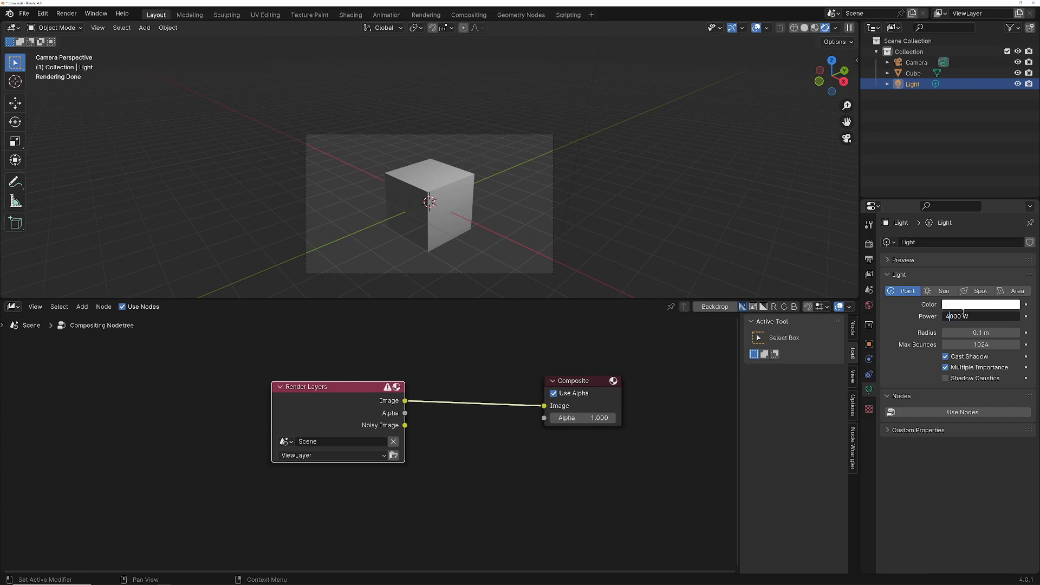
{"action": "key", "text": "Return"}
{"action": "scroll", "coordinate": [480, 168], "scroll_direction": "up", "scroll_amount": 3}
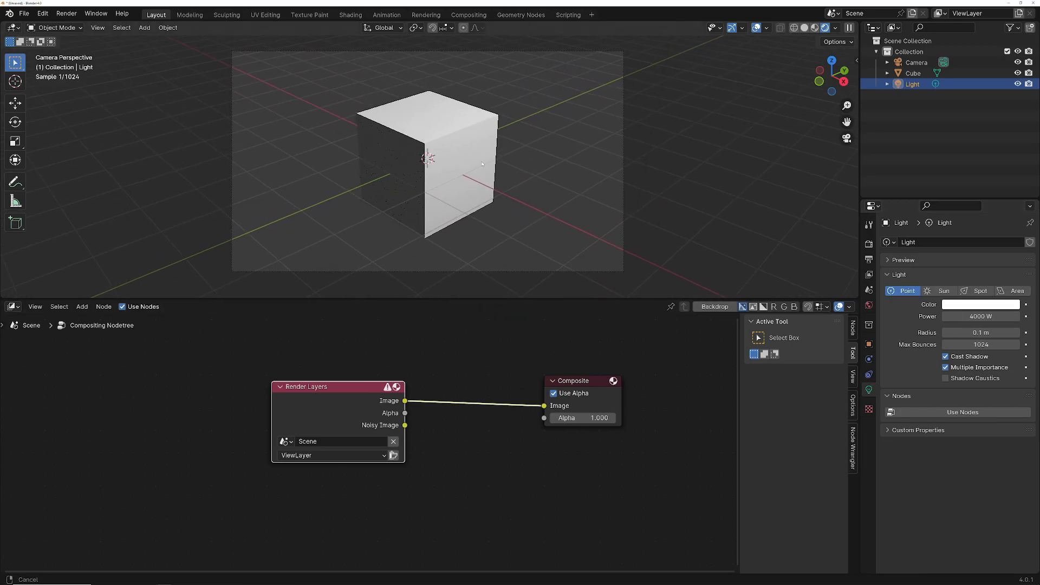
Step: Move the Render Layers node farther from the Composite node and insert a Glare node on the link between them
{"action": "scroll", "coordinate": [482, 164], "scroll_direction": "up", "scroll_amount": 1}
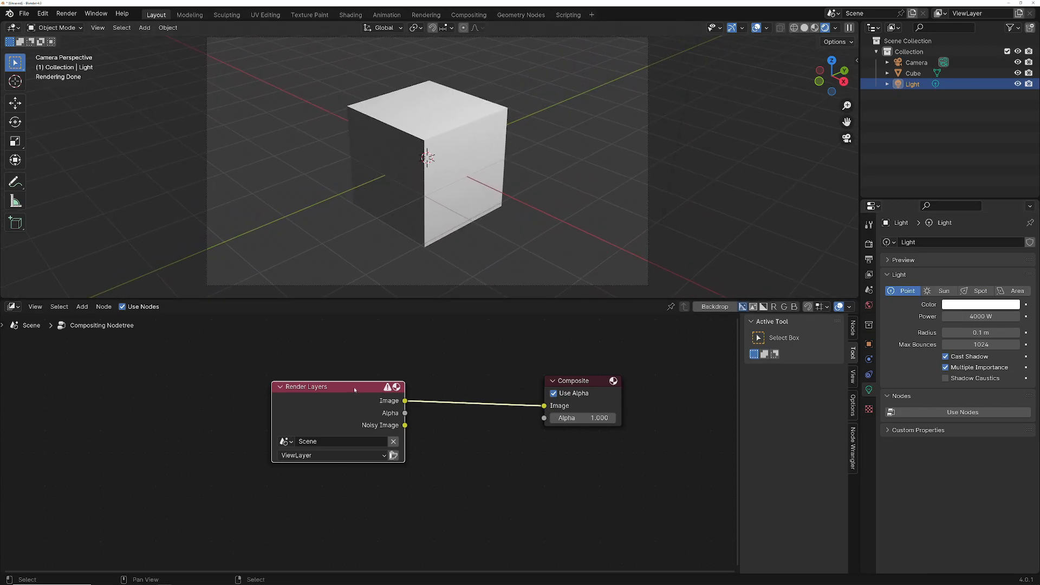
{"action": "left_click_drag", "start_coordinate": [356, 385], "coordinate": [255, 391]}
{"action": "middle_click_drag", "start_coordinate": [435, 468], "coordinate": [490, 447]}
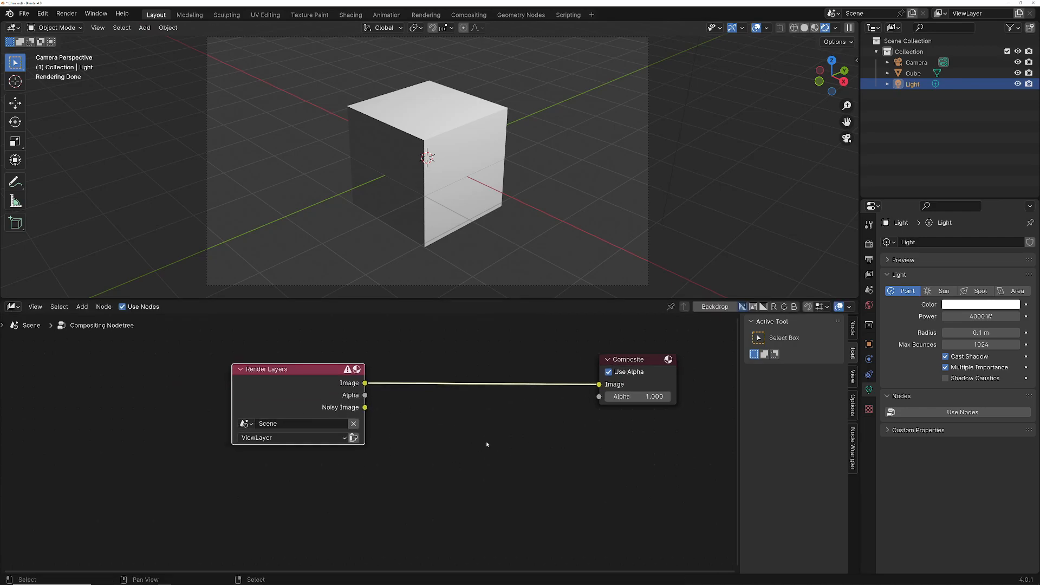
{"action": "key", "text": "shift+a"}
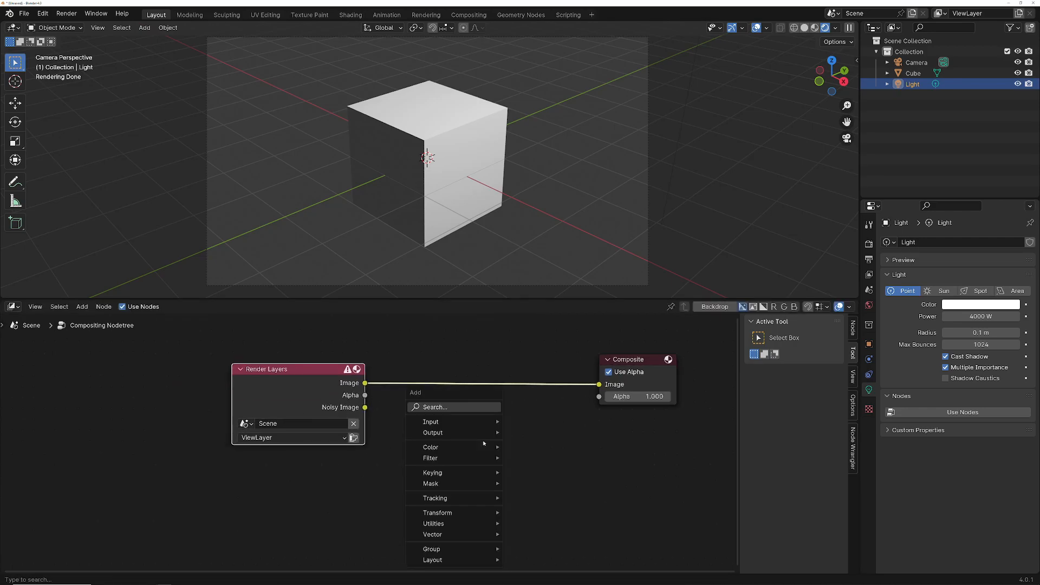
{"action": "left_click", "coordinate": [470, 409]}
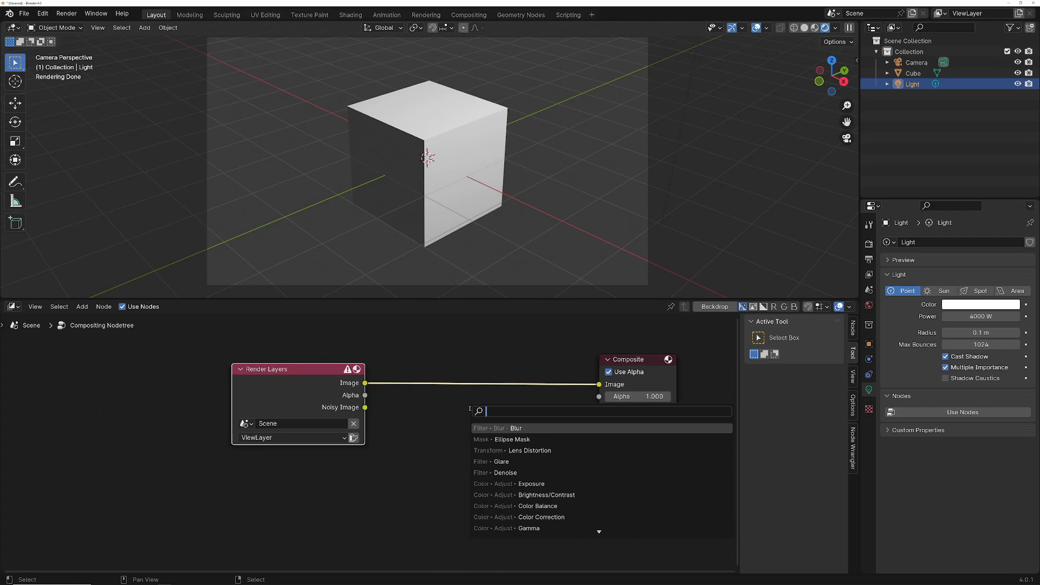
{"action": "type", "text": "glo"}
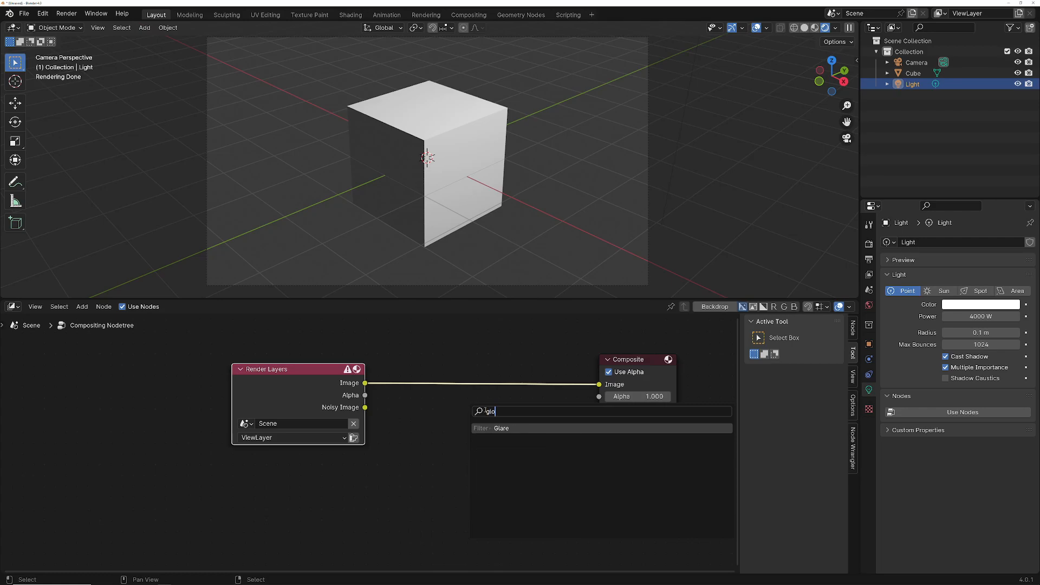
{"action": "left_click", "coordinate": [502, 429]}
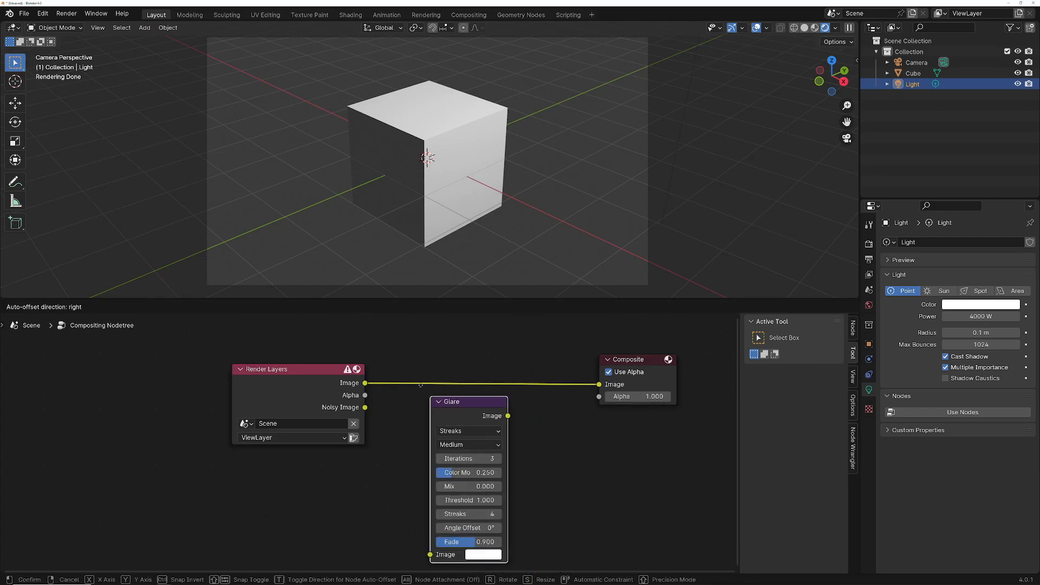
{"action": "left_click", "coordinate": [417, 342]}
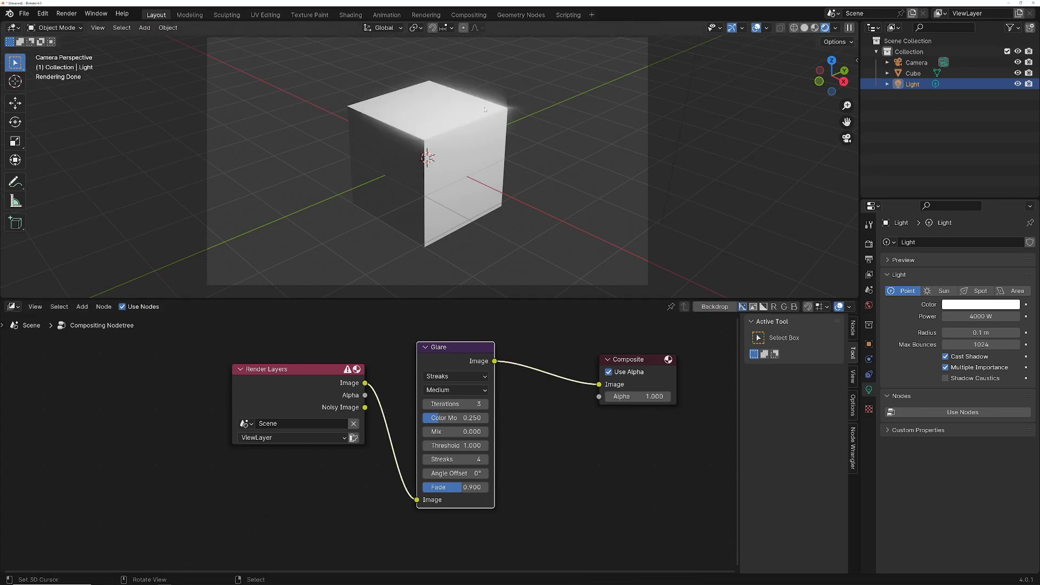
Step: Lower the Glare node's threshold to 0.6 and change its glare type to Fog Glow
{"action": "middle_click_drag", "start_coordinate": [550, 144], "coordinate": [550, 168], "text": "shift"}
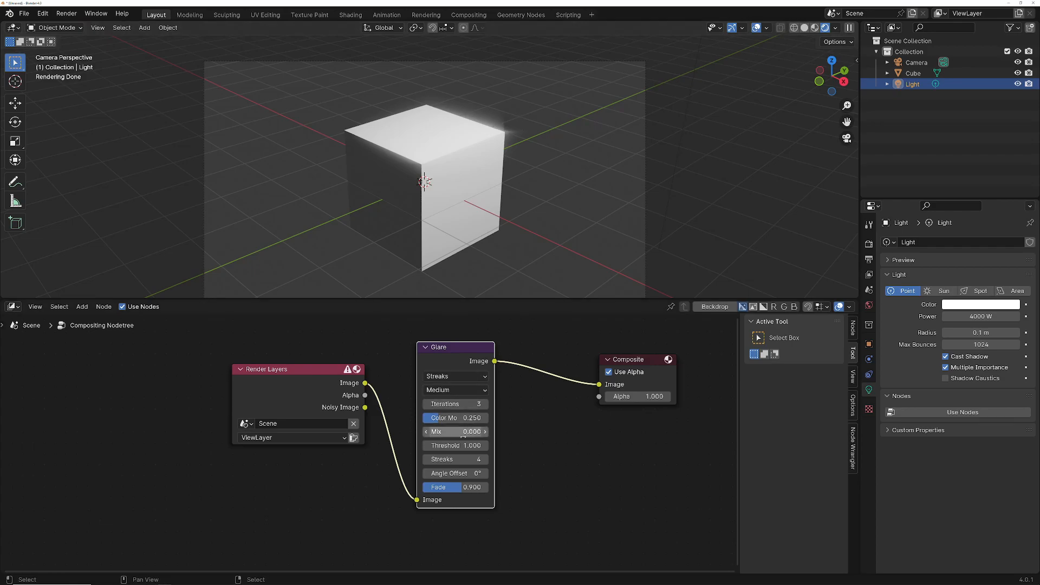
{"action": "left_click_drag", "start_coordinate": [470, 445], "coordinate": [448, 445]}
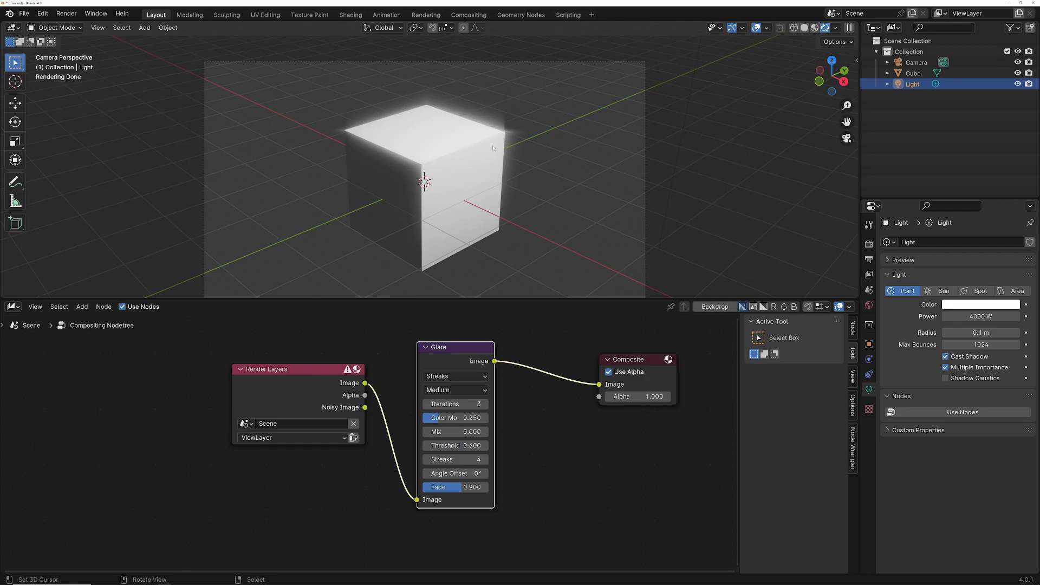
{"action": "left_click", "coordinate": [445, 377]}
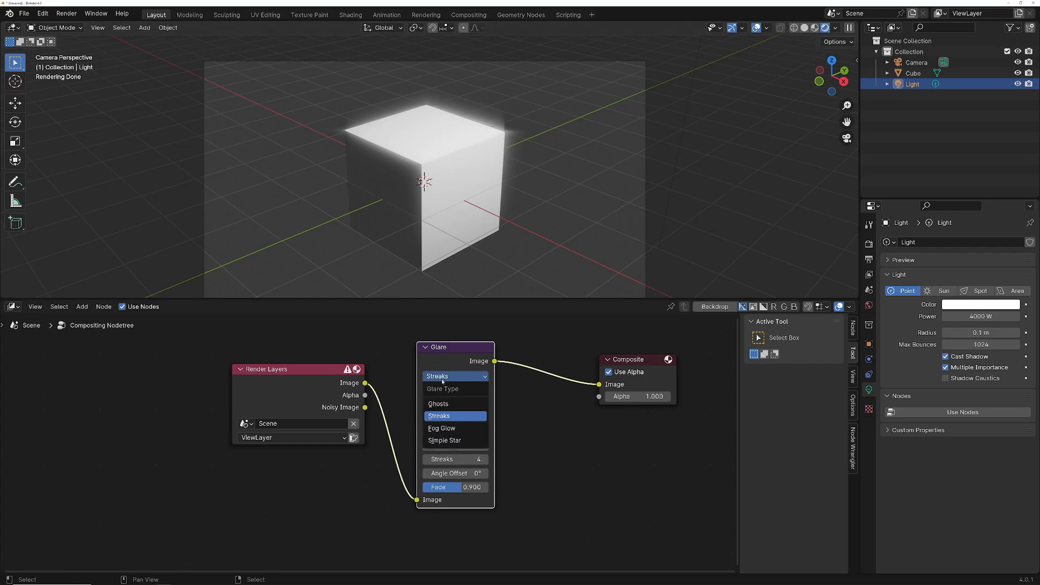
{"action": "left_click", "coordinate": [450, 428]}
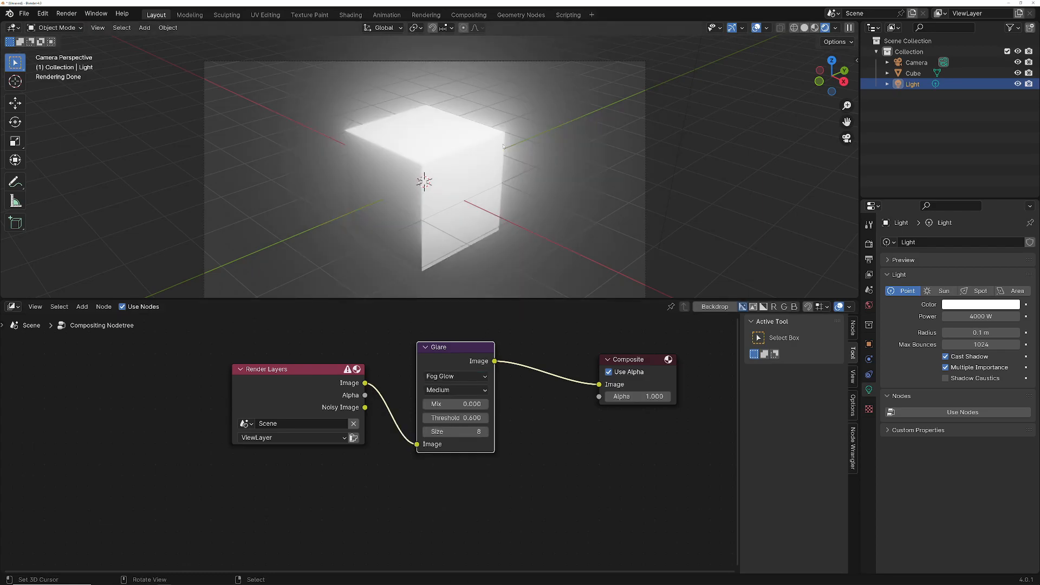
Step: Change the Glare node's type to Simple Star
{"action": "left_click", "coordinate": [458, 376]}
{"action": "left_click", "coordinate": [458, 440]}
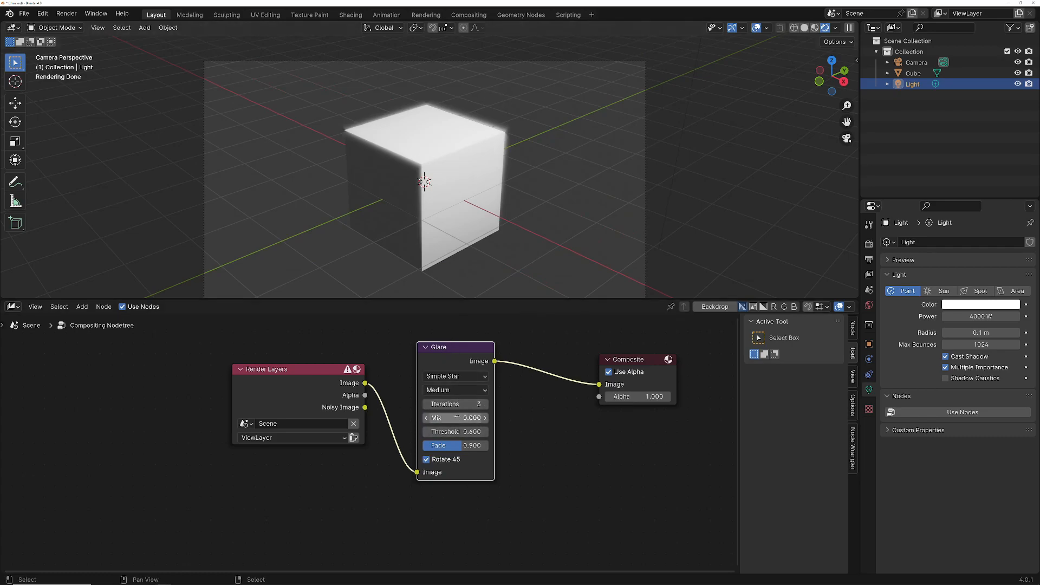
{"action": "left_click", "coordinate": [444, 394]}
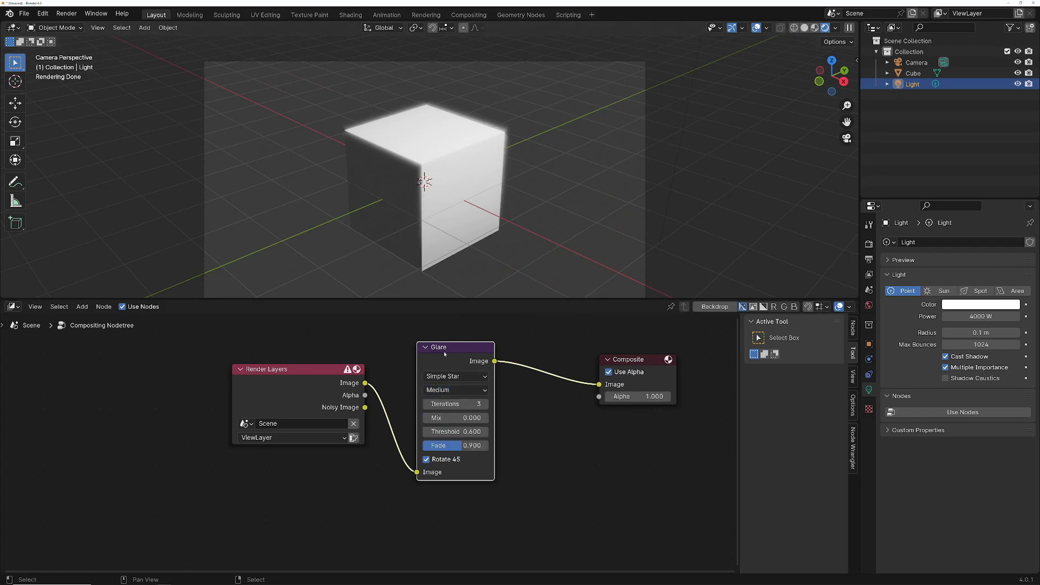
Step: Shift the Composite and Glare nodes away from Render Layers, leaving the Glare node close beside the Composite node
{"action": "scroll", "coordinate": [534, 400], "scroll_direction": "down", "scroll_amount": 3}
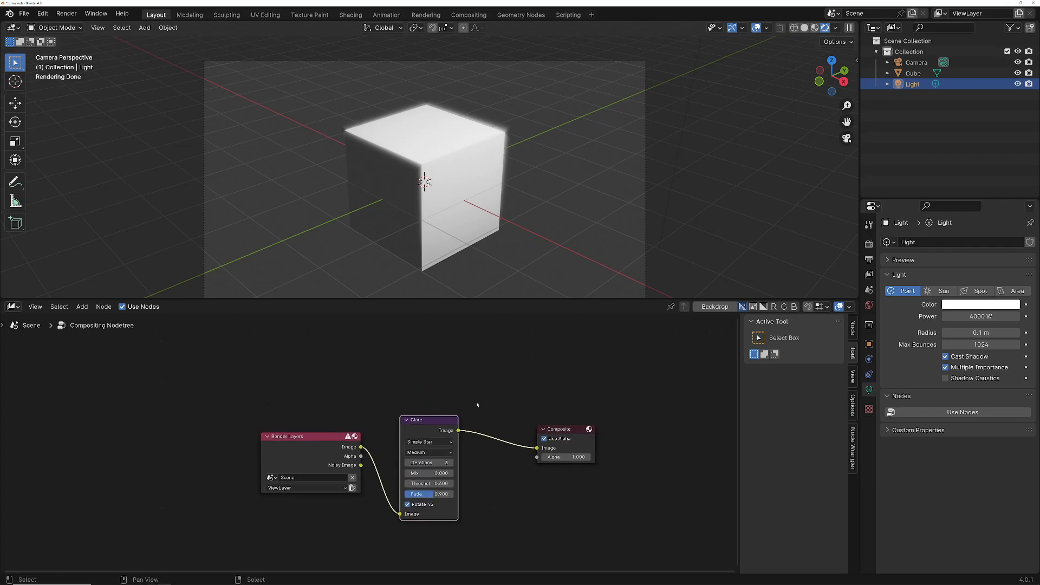
{"action": "middle_click_drag", "start_coordinate": [471, 395], "coordinate": [482, 373]}
{"action": "left_click_drag", "start_coordinate": [580, 408], "coordinate": [602, 399]}
{"action": "left_click_drag", "start_coordinate": [458, 404], "coordinate": [523, 404]}
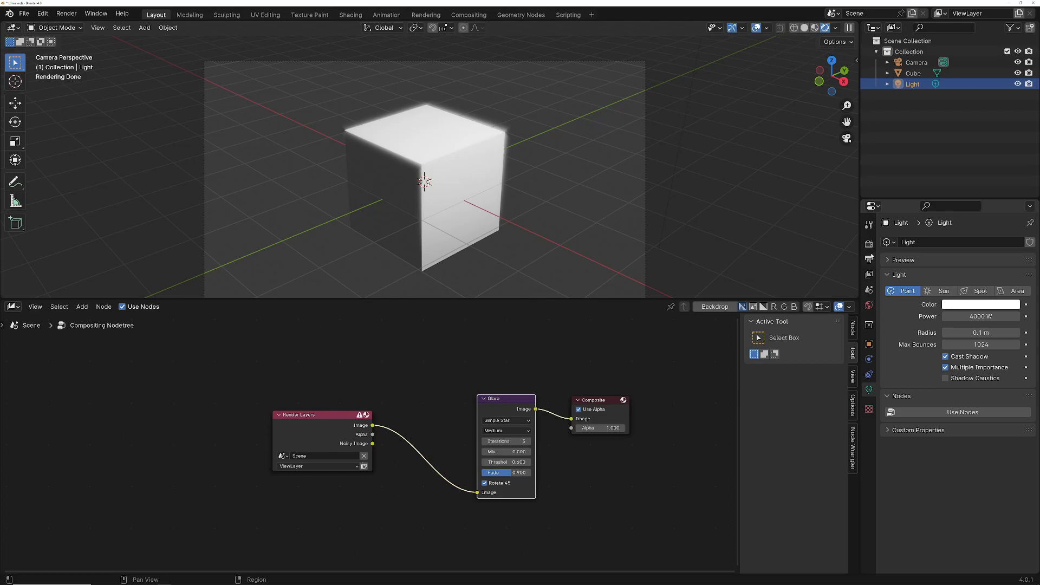
Step: Enable the Transparent option in the film section of the render settings
{"action": "left_click", "coordinate": [870, 245]}
{"action": "scroll", "coordinate": [890, 358], "scroll_direction": "down", "scroll_amount": 3}
{"action": "left_click", "coordinate": [904, 487]}
{"action": "scroll", "coordinate": [904, 477], "scroll_direction": "down", "scroll_amount": 5}
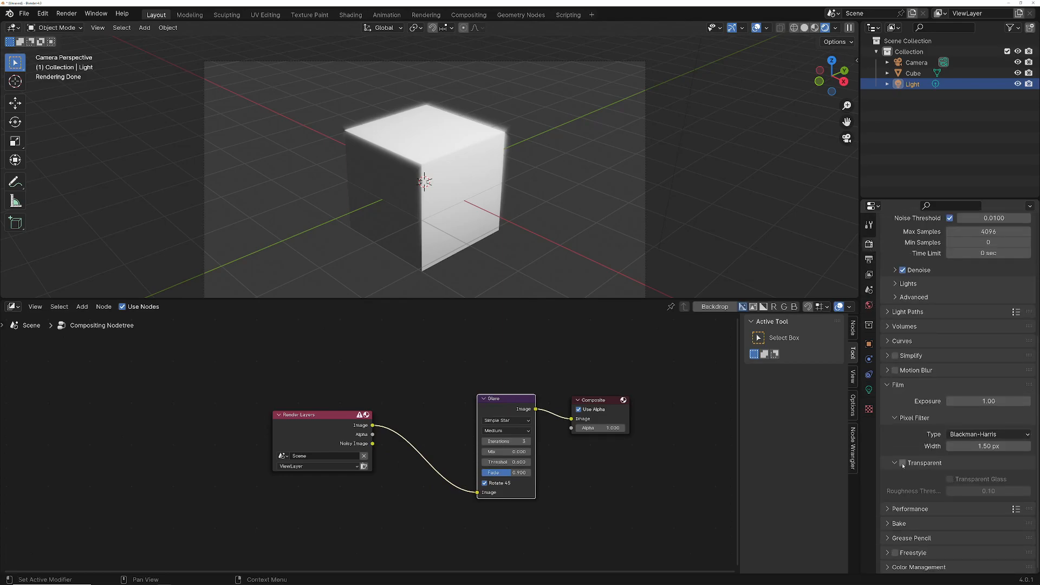
{"action": "left_click", "coordinate": [902, 463]}
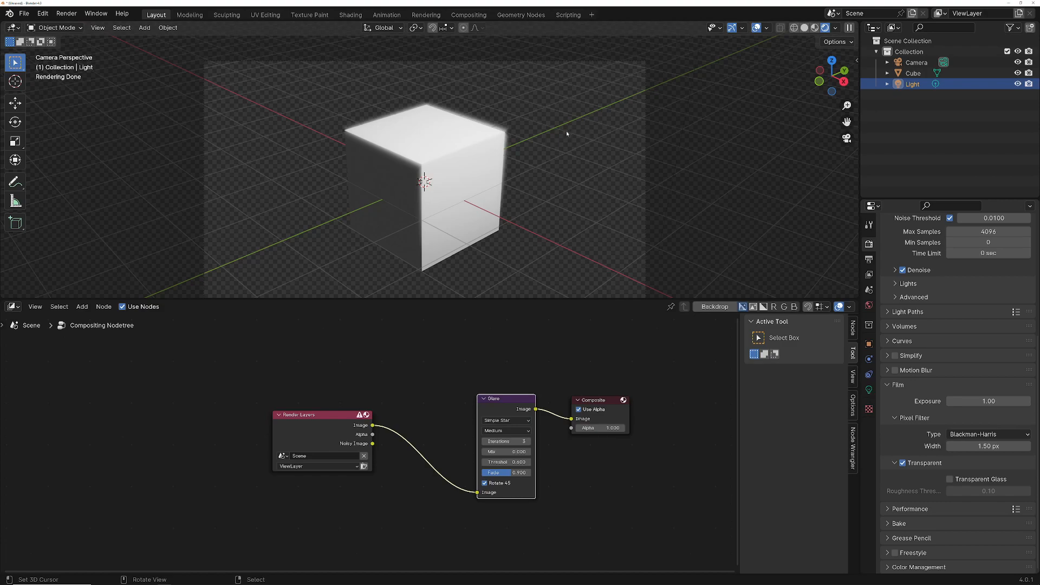
{"action": "middle_click_drag", "start_coordinate": [554, 161], "coordinate": [553, 142], "text": "shift"}
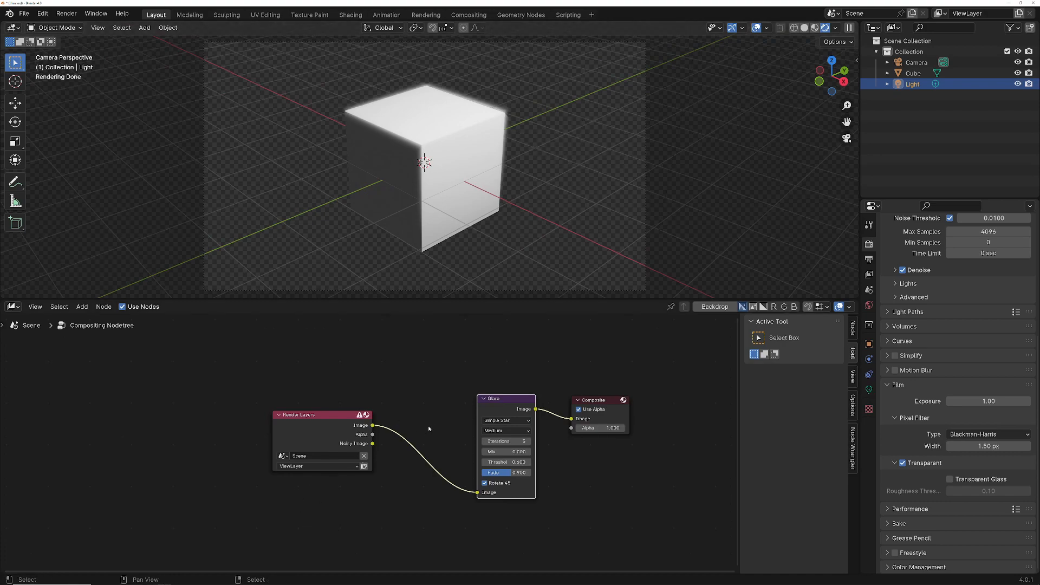
Step: Move the Render Layers node away from the Glare node and insert an Alpha Over node on the link between them
{"action": "left_click_drag", "start_coordinate": [323, 414], "coordinate": [218, 409]}
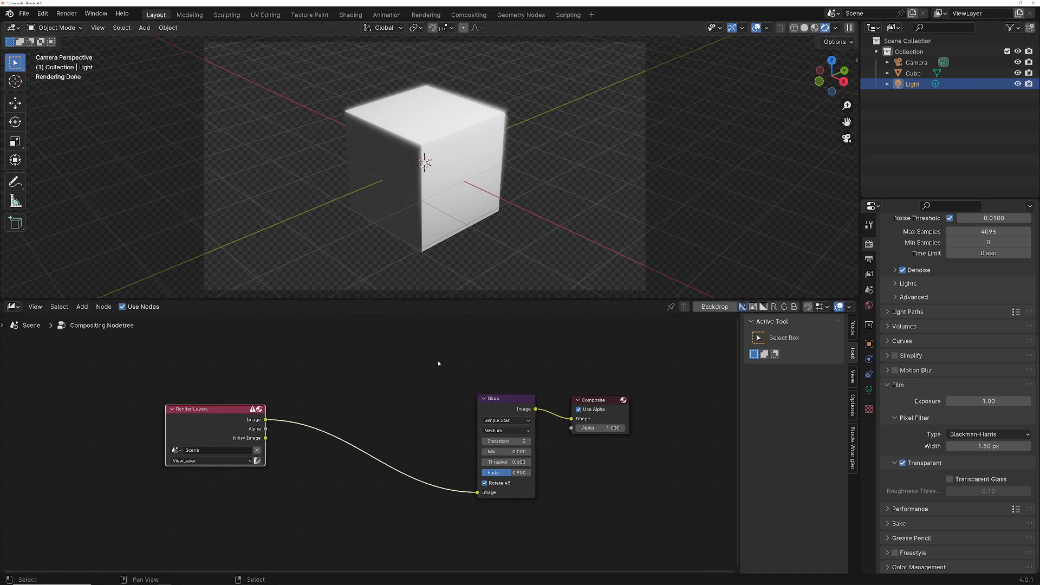
{"action": "key", "text": "shift+a"}
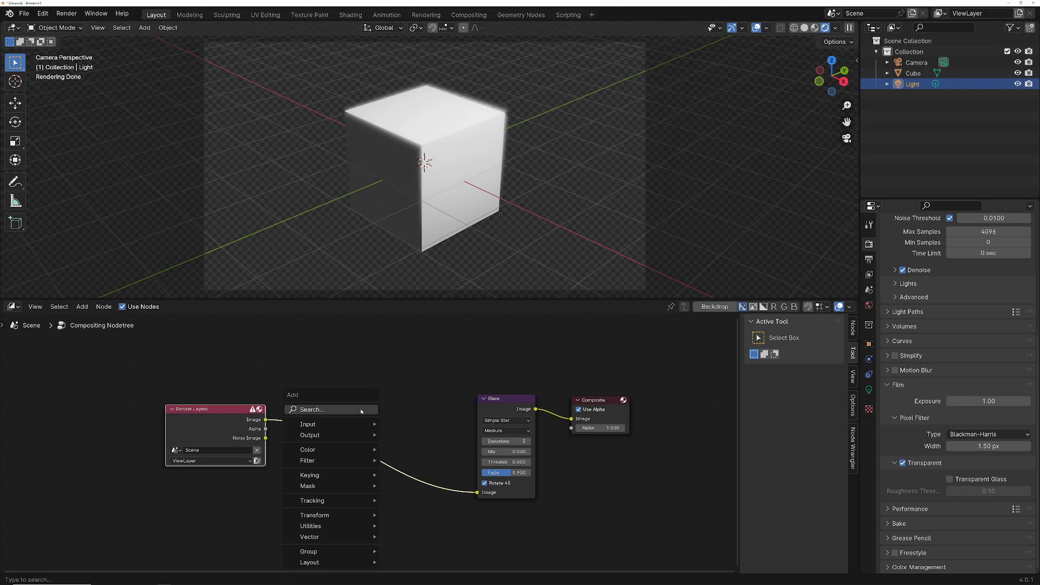
{"action": "mouse_move", "coordinate": [329, 449]}
{"action": "mouse_move", "coordinate": [427, 464]}
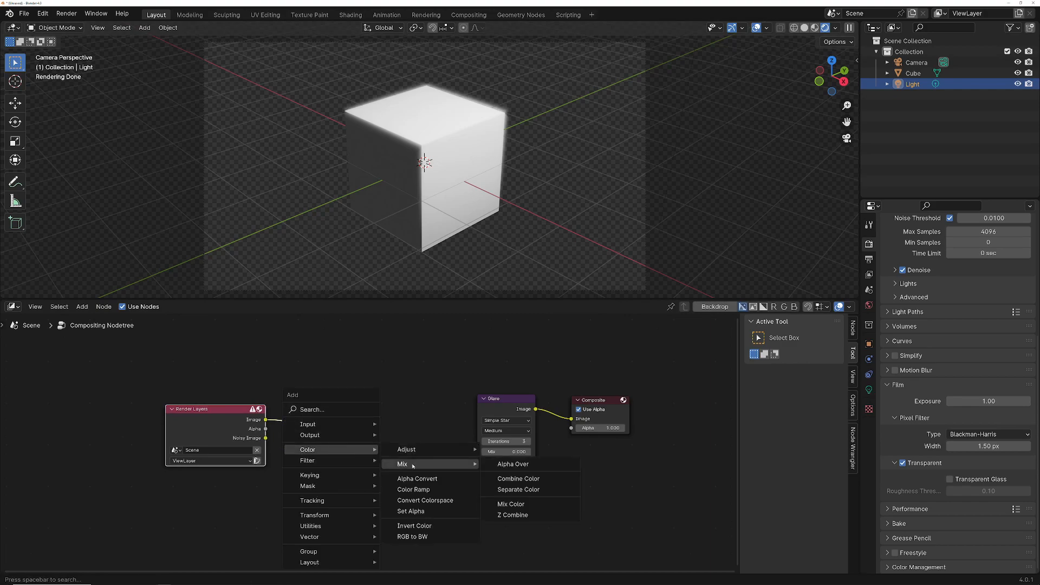
{"action": "left_click", "coordinate": [529, 464]}
{"action": "left_click", "coordinate": [306, 469]}
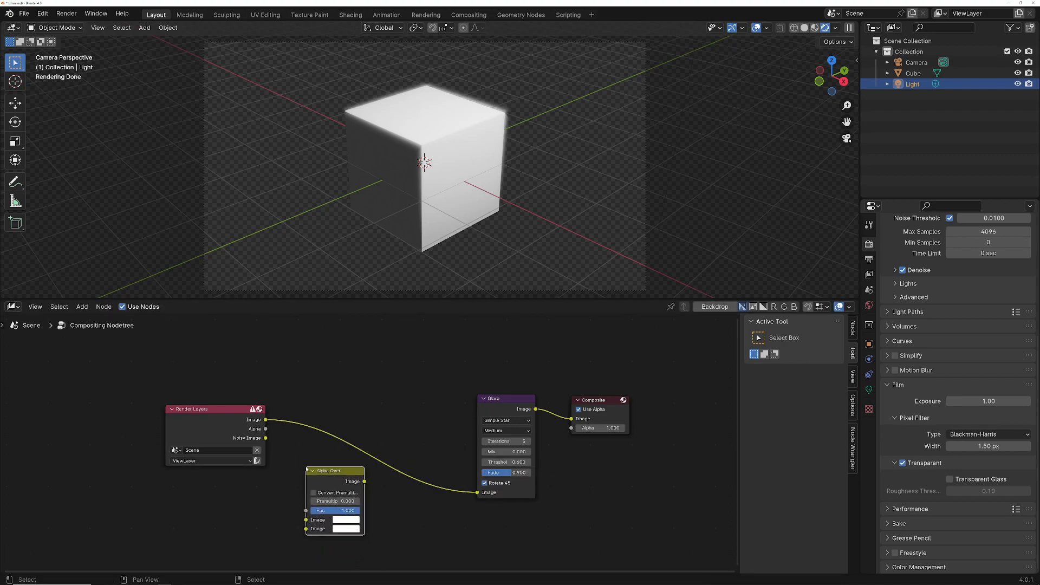
{"action": "left_click_drag", "start_coordinate": [325, 472], "coordinate": [359, 426]}
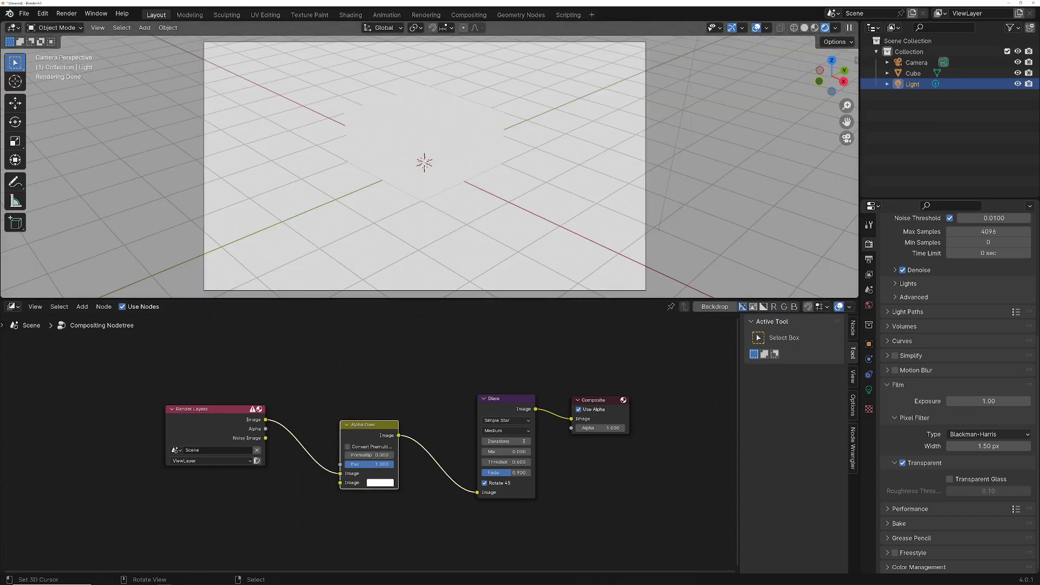
Step: Try red as the Alpha Over node's second image color and reroute the Render Layers image into that second Image input
{"action": "left_click", "coordinate": [390, 483]}
{"action": "left_click_drag", "start_coordinate": [407, 396], "coordinate": [406, 419]}
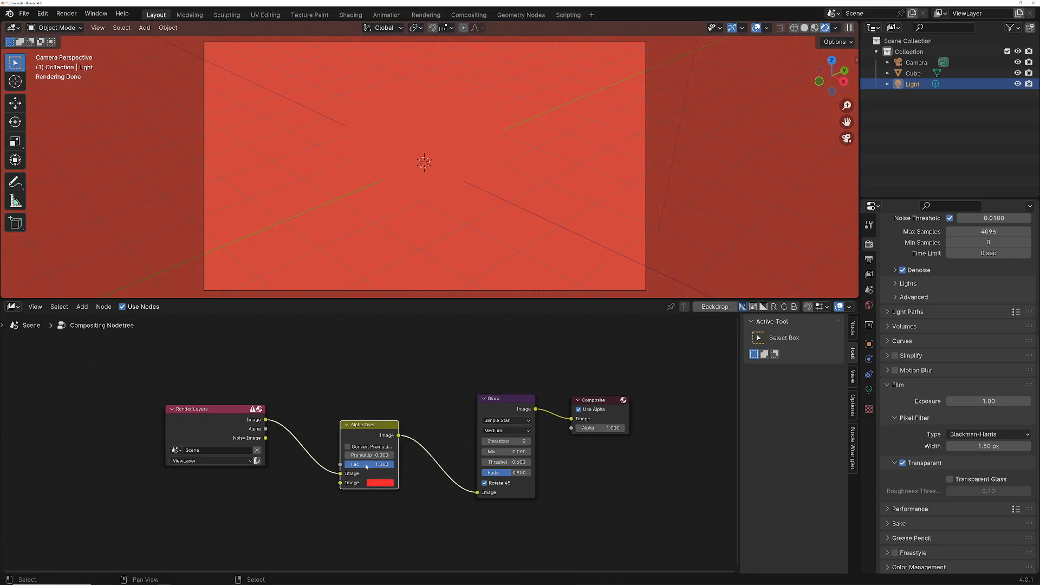
{"action": "left_click_drag", "start_coordinate": [340, 474], "coordinate": [340, 483]}
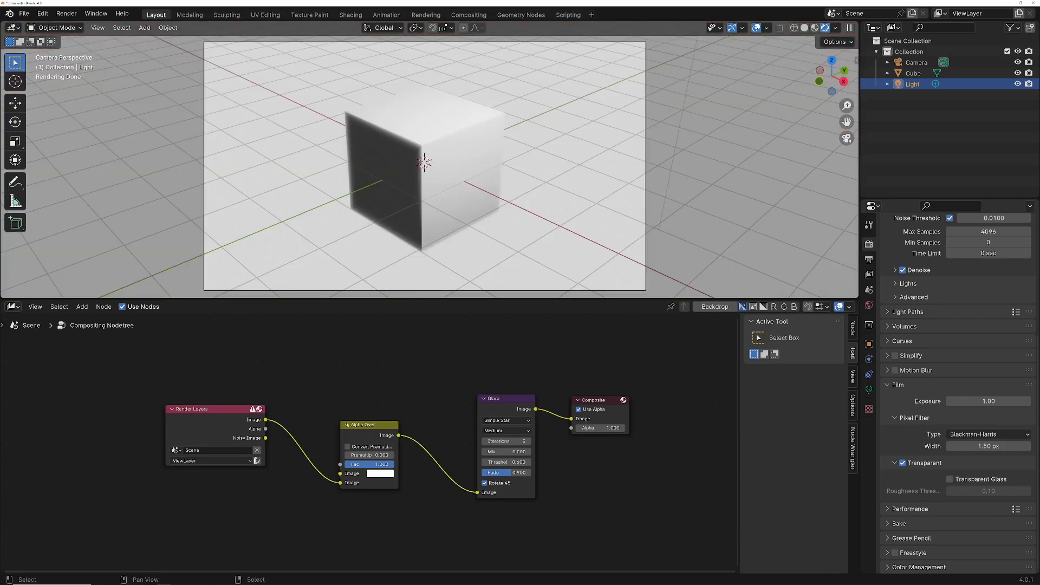
Step: Set the Alpha Over node's first image color to purple and hide the overlays and gizmos in the 3D viewport
{"action": "left_click", "coordinate": [384, 473]}
{"action": "left_click_drag", "start_coordinate": [408, 400], "coordinate": [437, 369]}
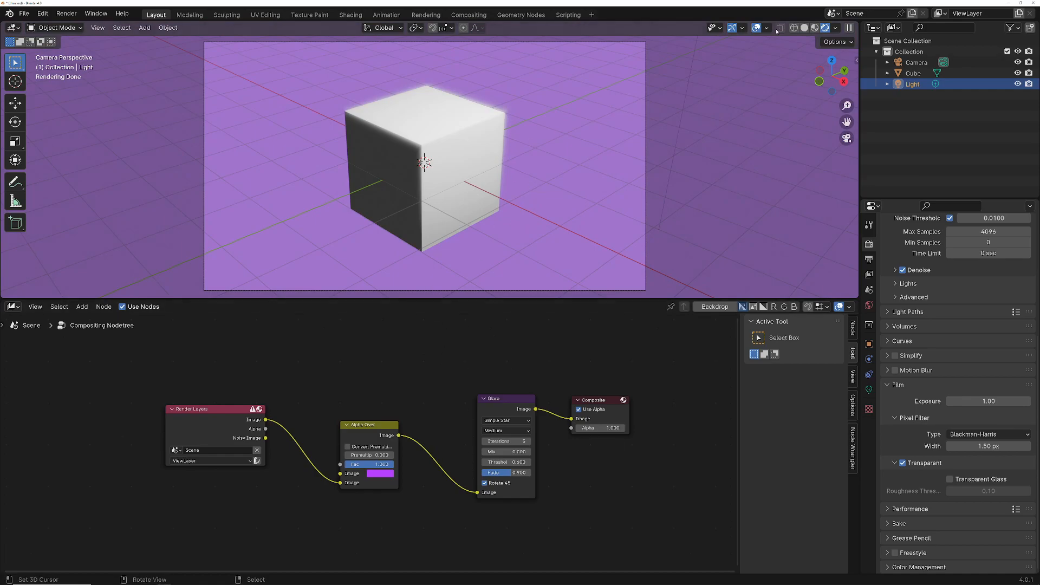
{"action": "left_click", "coordinate": [756, 27]}
{"action": "left_click", "coordinate": [731, 27]}
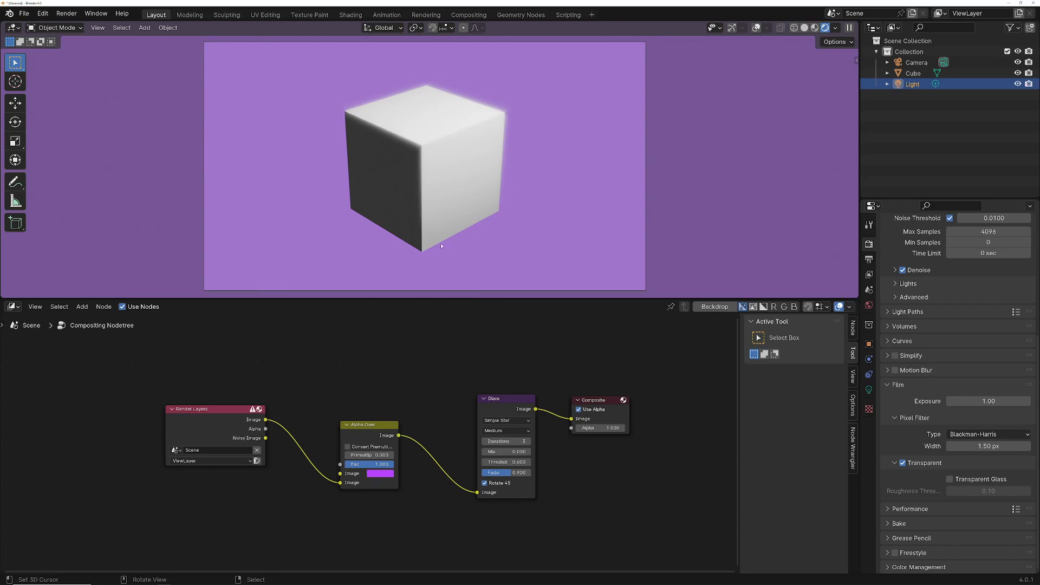
Step: Add a Texture input node below the Render Layers node and check its list of available textures
{"action": "middle_click_drag", "start_coordinate": [305, 506], "coordinate": [391, 471]}
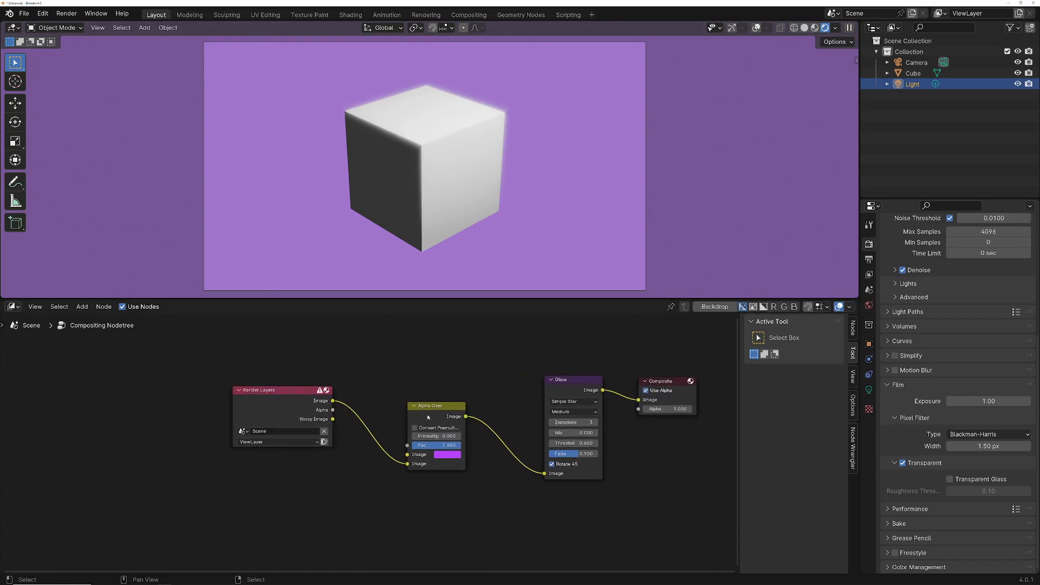
{"action": "key", "text": "shift+a"}
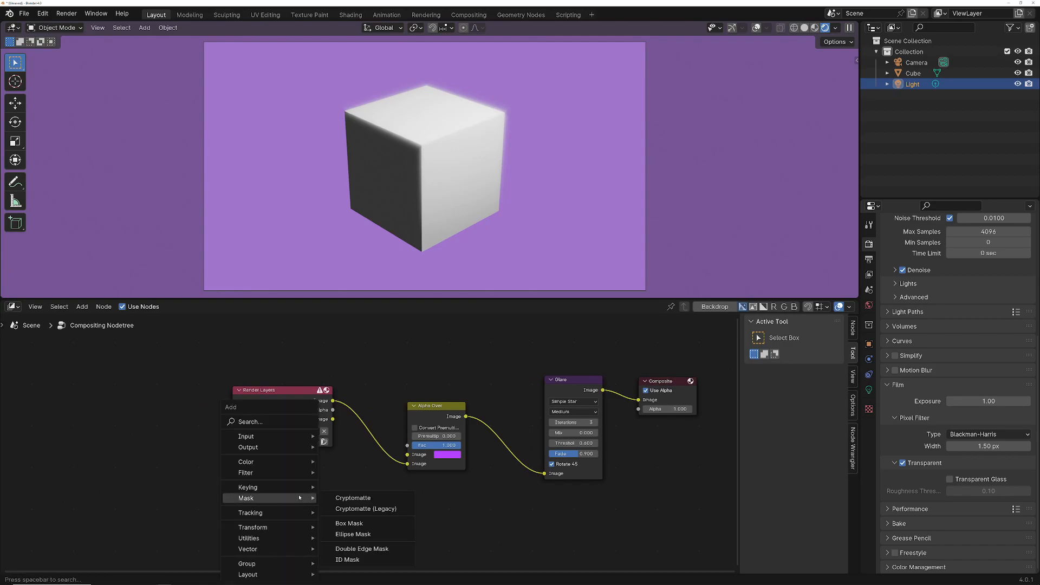
{"action": "mouse_move", "coordinate": [267, 471]}
{"action": "mouse_move", "coordinate": [267, 436]}
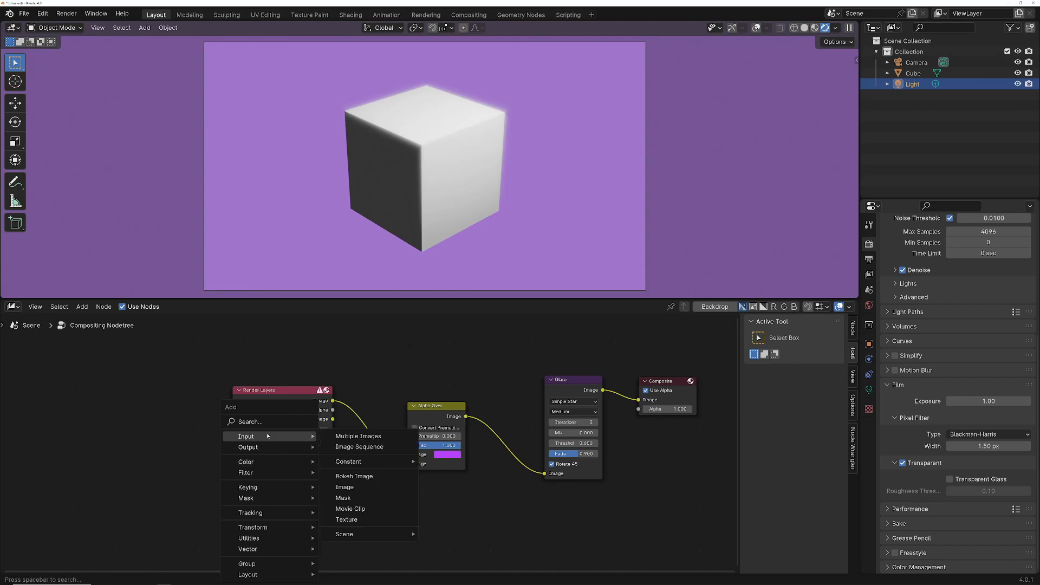
{"action": "left_click", "coordinate": [351, 519]}
{"action": "left_click", "coordinate": [269, 515]}
{"action": "left_click", "coordinate": [262, 515]}
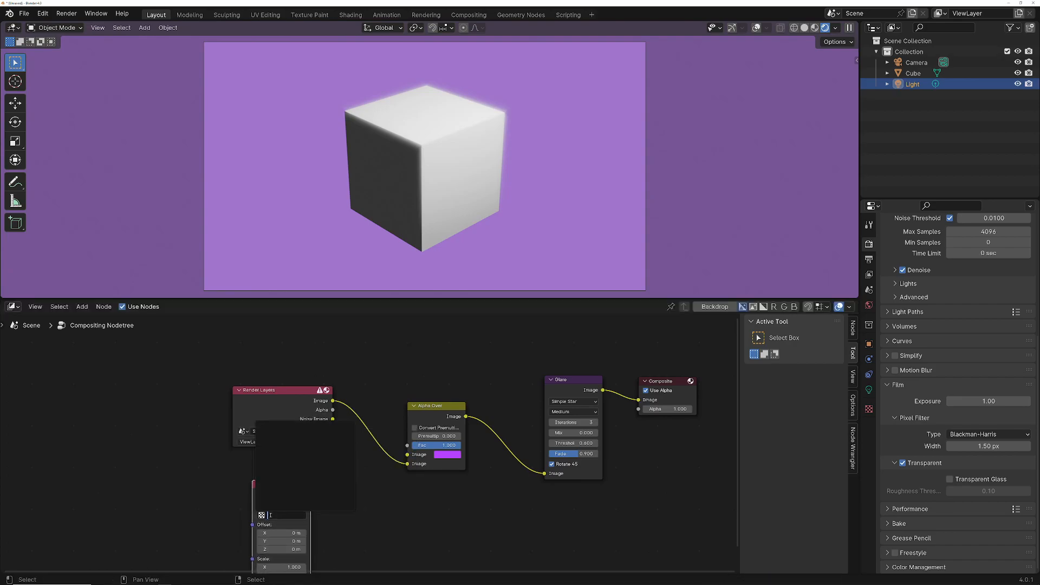
{"action": "middle_click_drag", "start_coordinate": [287, 516], "coordinate": [294, 469]}
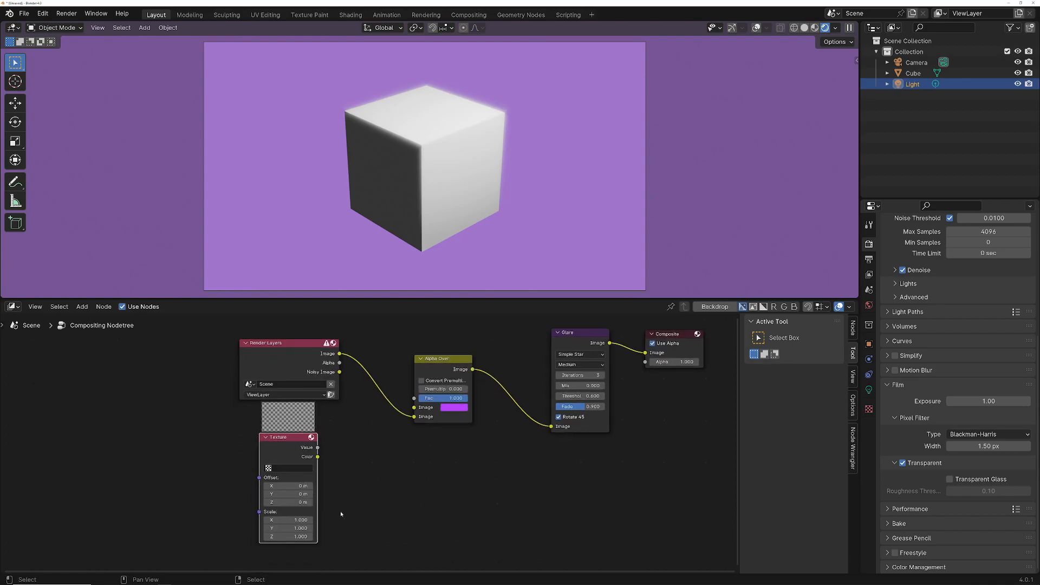
Step: Create a new brush texture in the texture properties and set its type to Clouds
{"action": "left_click", "coordinate": [868, 409]}
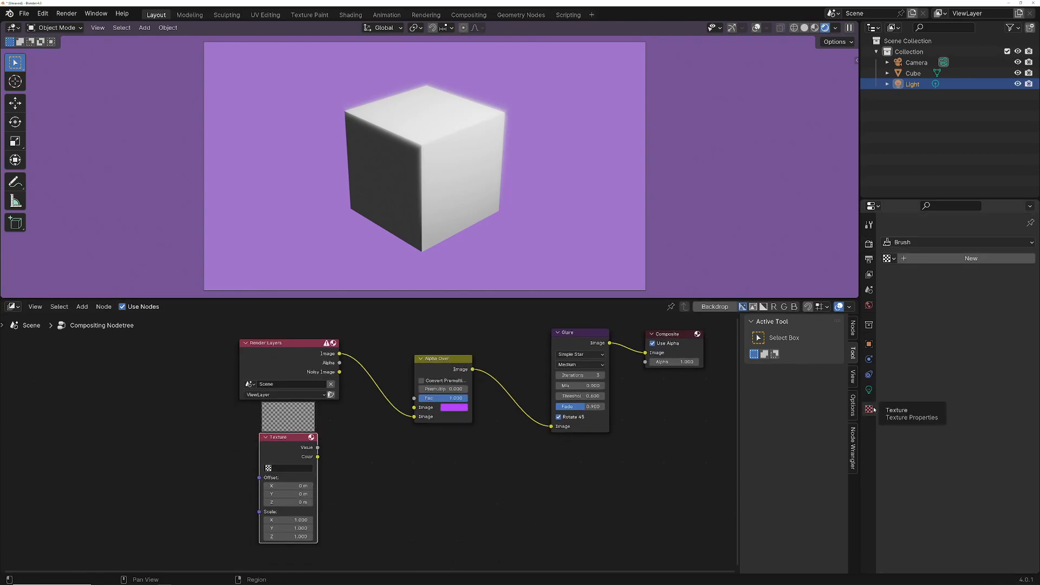
{"action": "left_click", "coordinate": [953, 260]}
{"action": "left_click", "coordinate": [959, 275]}
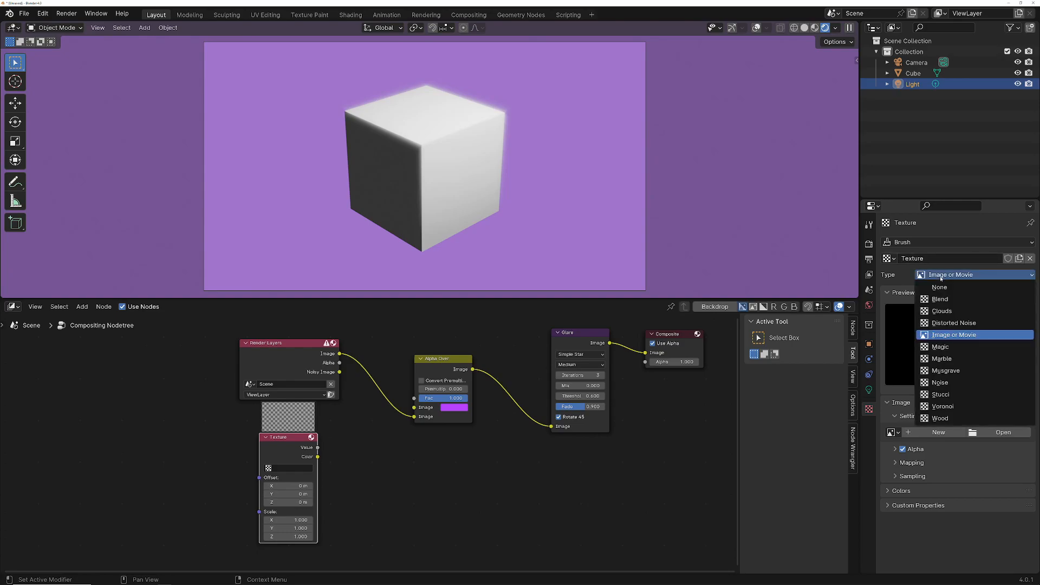
{"action": "left_click", "coordinate": [939, 311]}
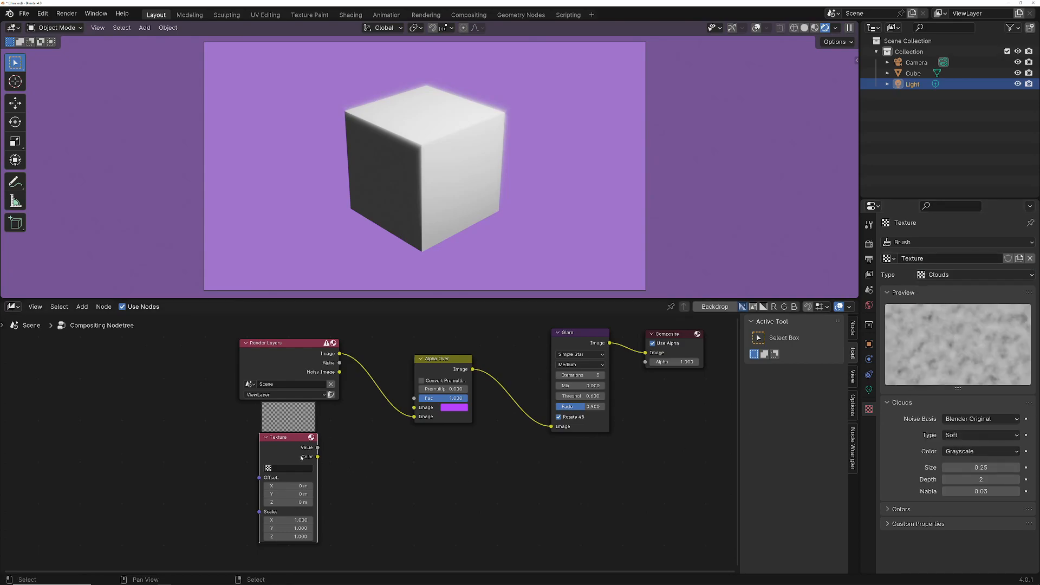
Step: Assign the existing Clouds texture to the Texture node and show the node's preview
{"action": "left_click", "coordinate": [287, 468]}
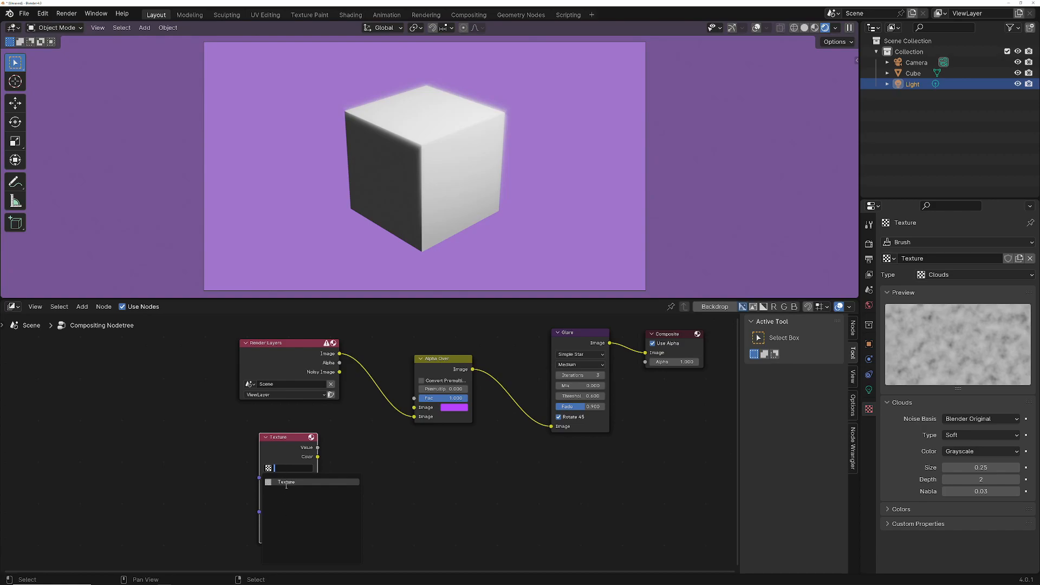
{"action": "left_click", "coordinate": [283, 482]}
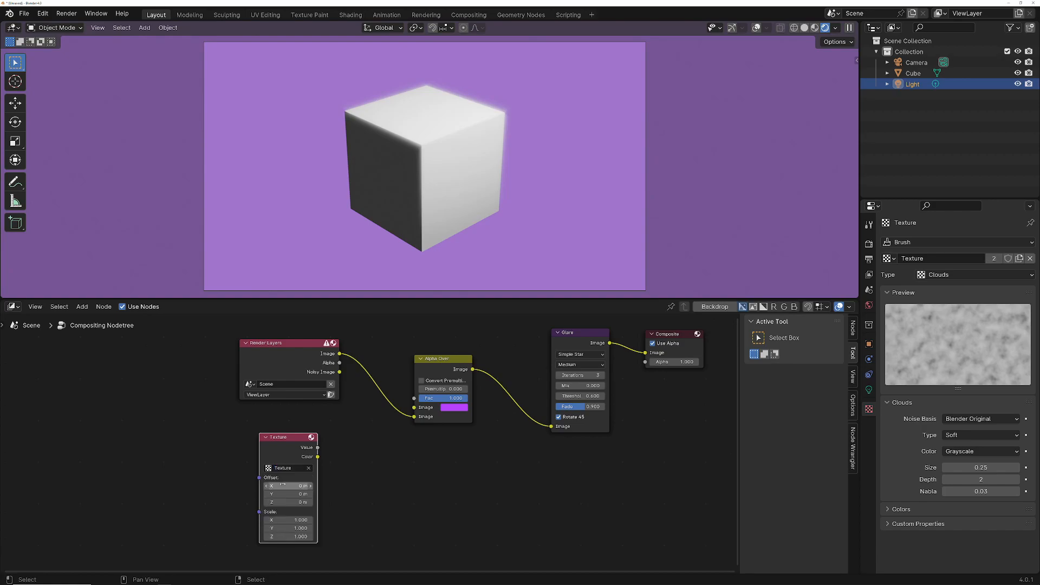
{"action": "left_click", "coordinate": [311, 438]}
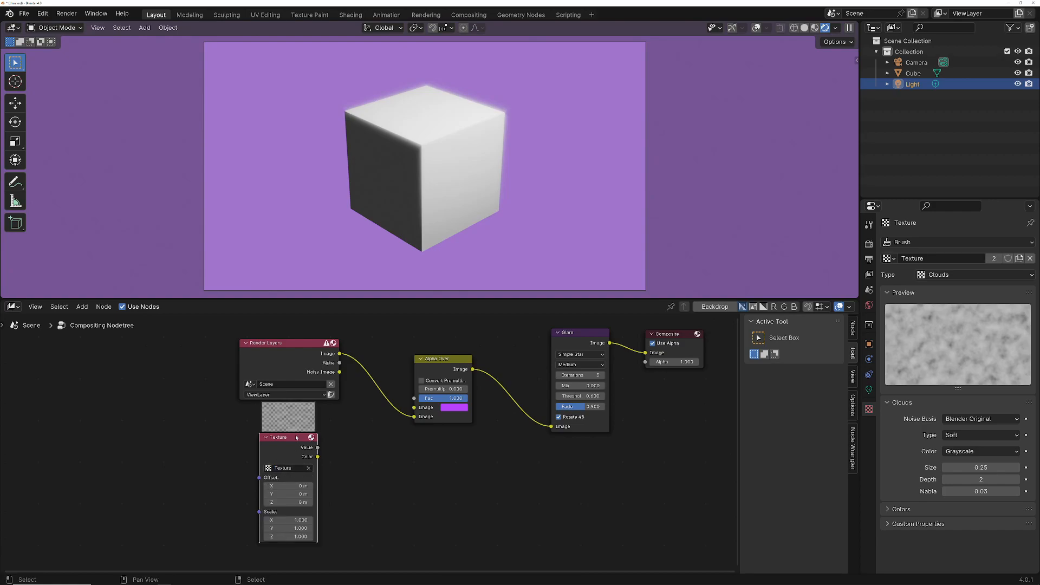
{"action": "scroll", "coordinate": [286, 432], "scroll_direction": "up", "scroll_amount": 6}
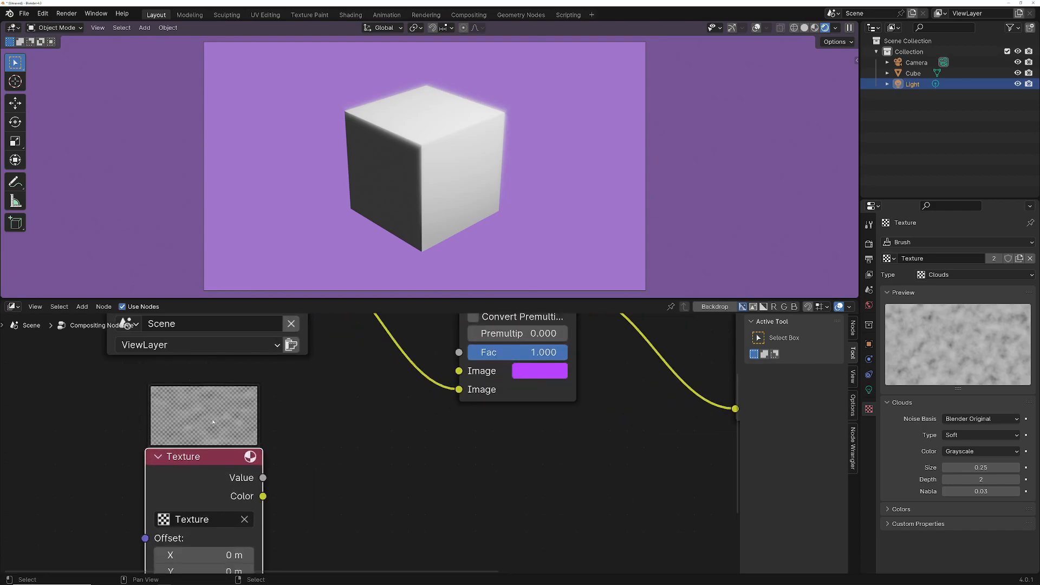
{"action": "scroll", "coordinate": [219, 393], "scroll_direction": "down", "scroll_amount": 4}
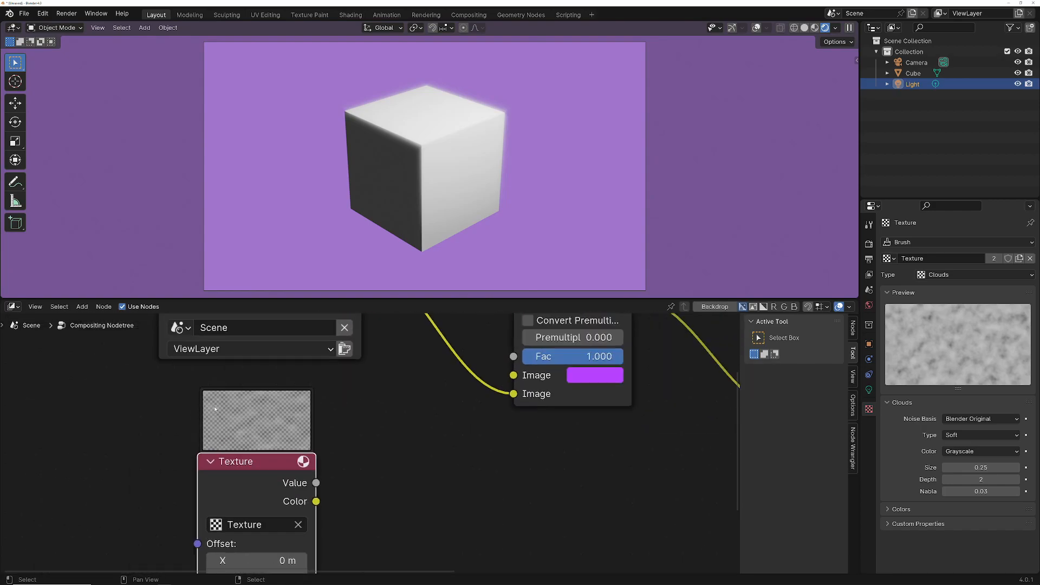
Step: Connect the Texture node's Color output to the Alpha Over node's first Image input
{"action": "middle_click_drag", "start_coordinate": [420, 505], "coordinate": [394, 481]}
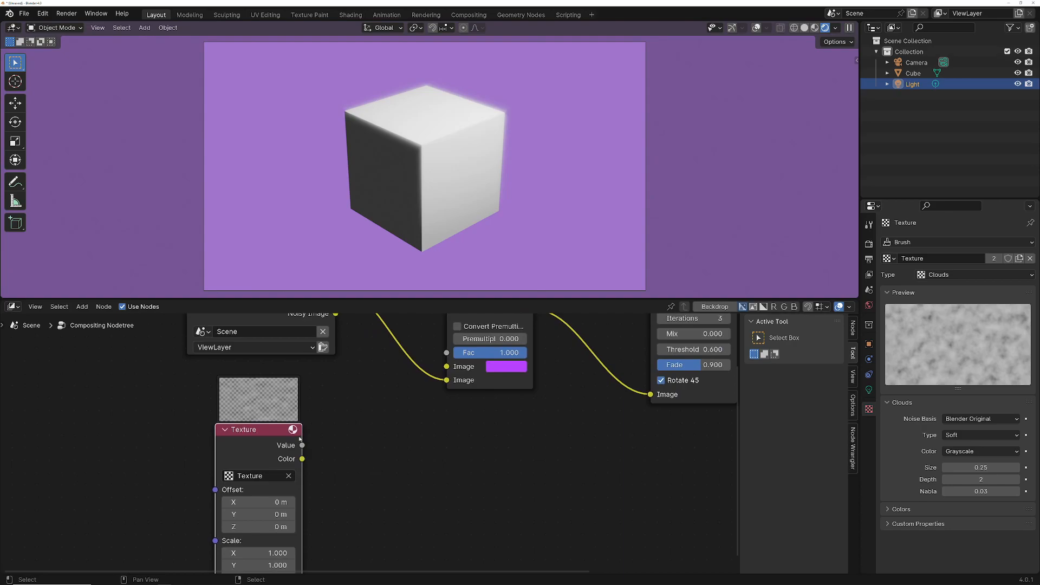
{"action": "middle_click_drag", "start_coordinate": [350, 455], "coordinate": [313, 450]}
{"action": "left_click_drag", "start_coordinate": [272, 456], "coordinate": [413, 363]}
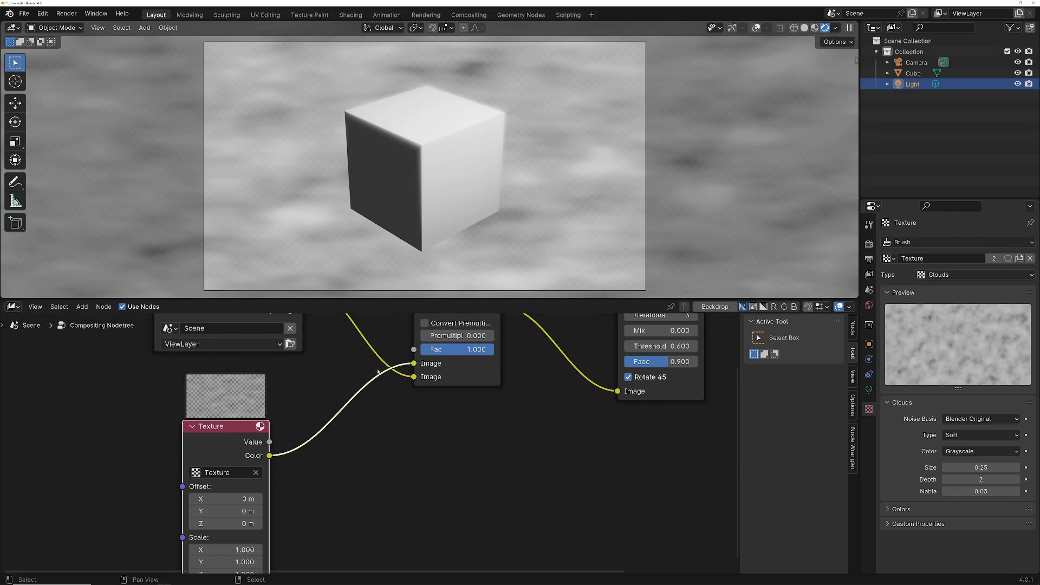
Step: Add a Color Ramp node on the link between the Texture node and the Alpha Over node
{"action": "key", "text": "shift+a"}
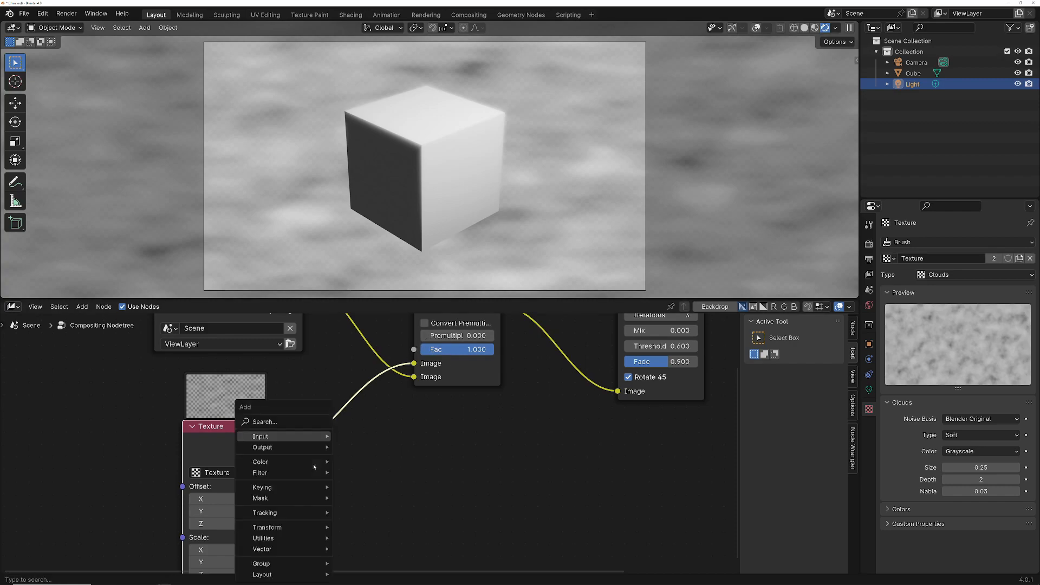
{"action": "left_click", "coordinate": [276, 422]}
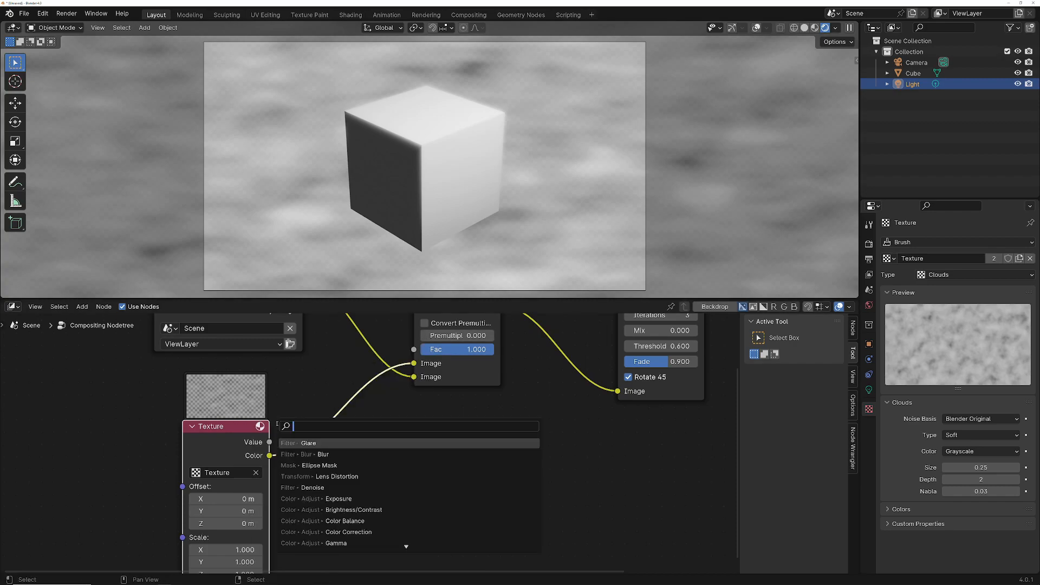
{"action": "type", "text": "ramp"}
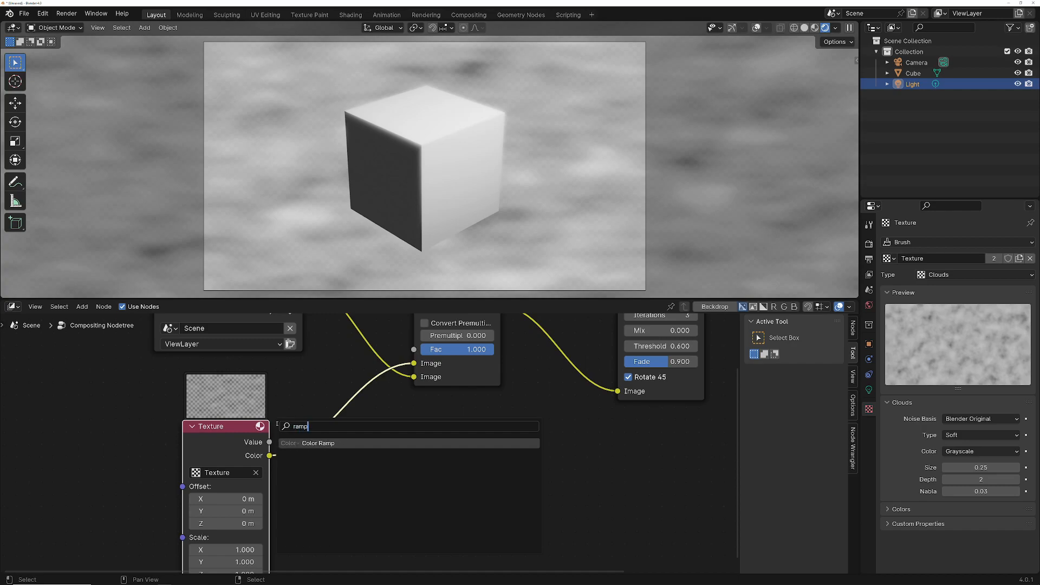
{"action": "key", "text": "Return"}
{"action": "left_click", "coordinate": [460, 490]}
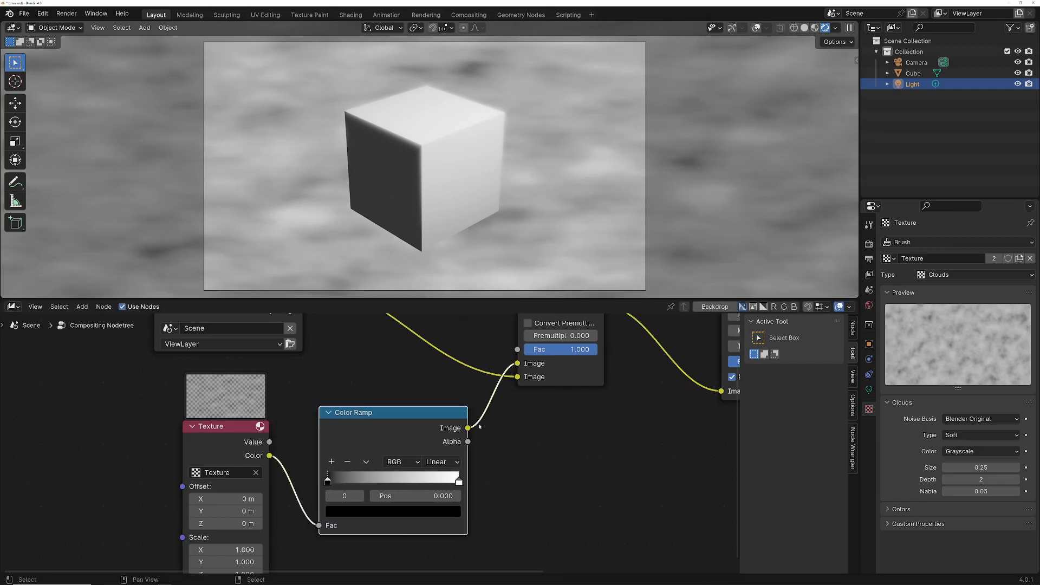
Step: Change the Color Ramp's white end stop to a saturated blue with hue about 0.667
{"action": "left_click", "coordinate": [458, 481]}
{"action": "left_click", "coordinate": [444, 511]}
{"action": "left_click", "coordinate": [406, 393]}
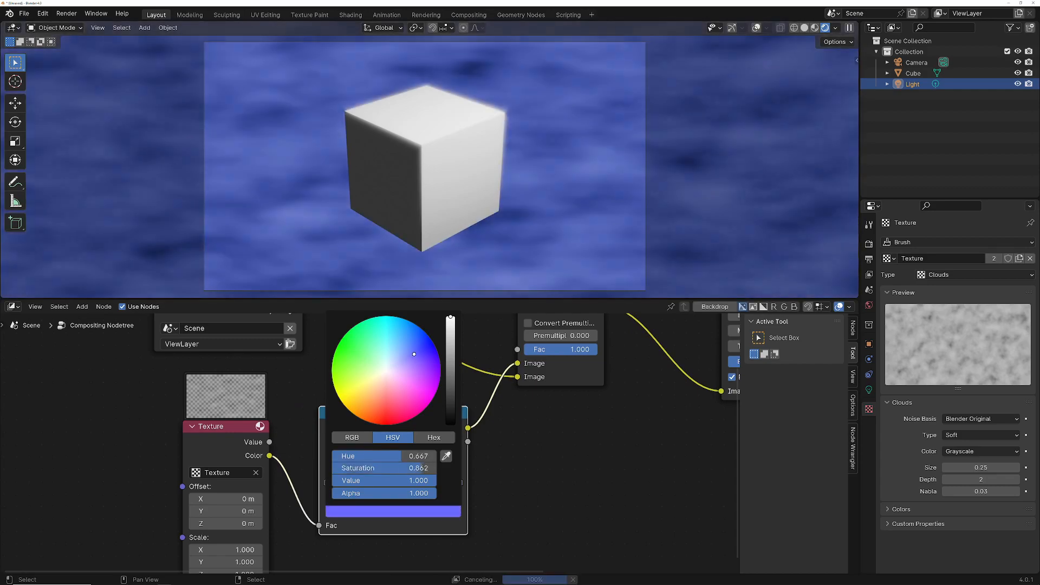
Step: Change the Color Ramp's black start stop to a magenta with a brightness value of about 0.306
{"action": "left_click", "coordinate": [328, 481]}
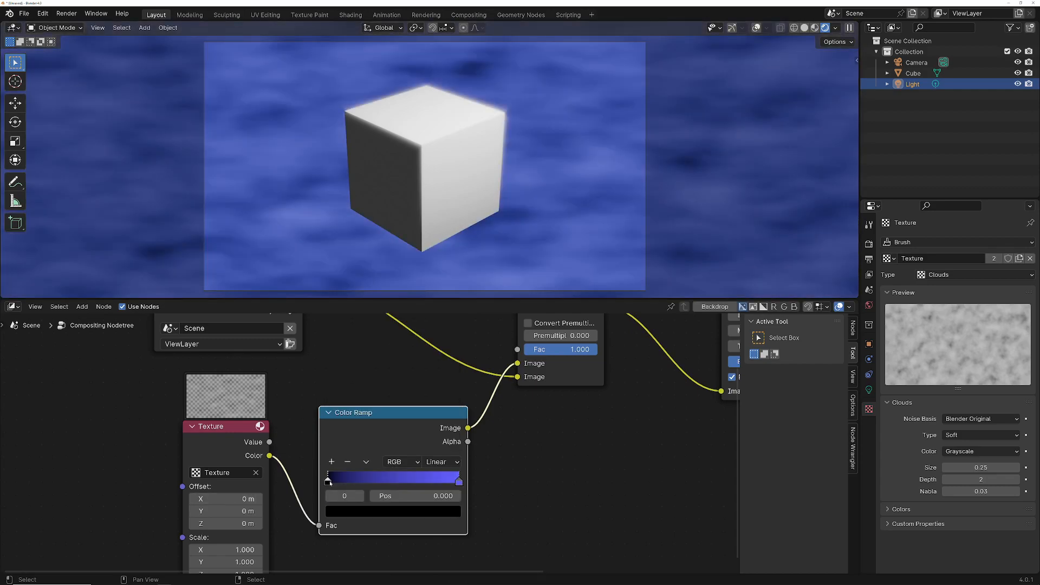
{"action": "left_click", "coordinate": [347, 512]}
{"action": "left_click", "coordinate": [451, 360]}
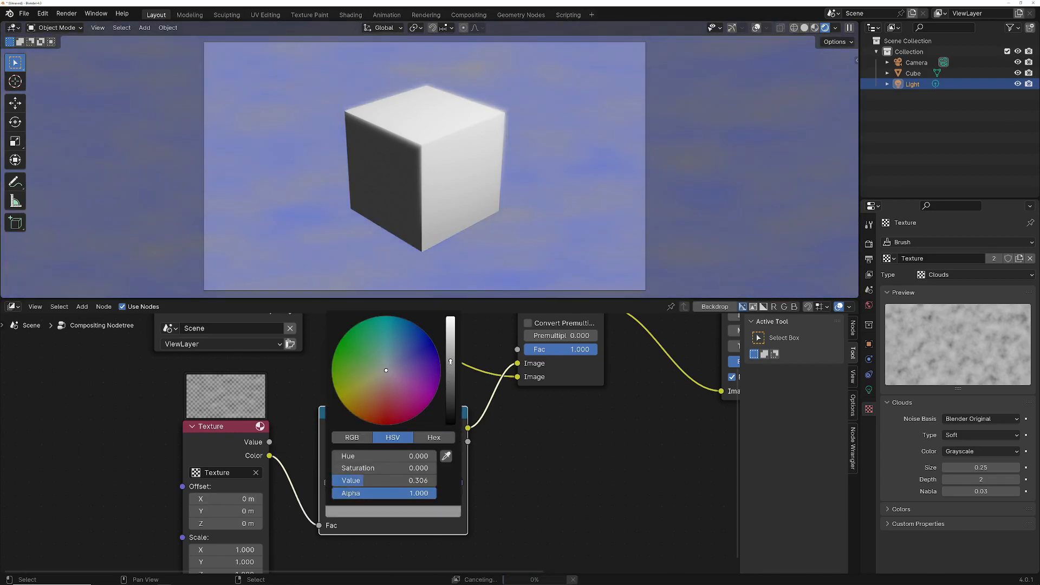
{"action": "left_click", "coordinate": [343, 369]}
{"action": "left_click", "coordinate": [423, 359]}
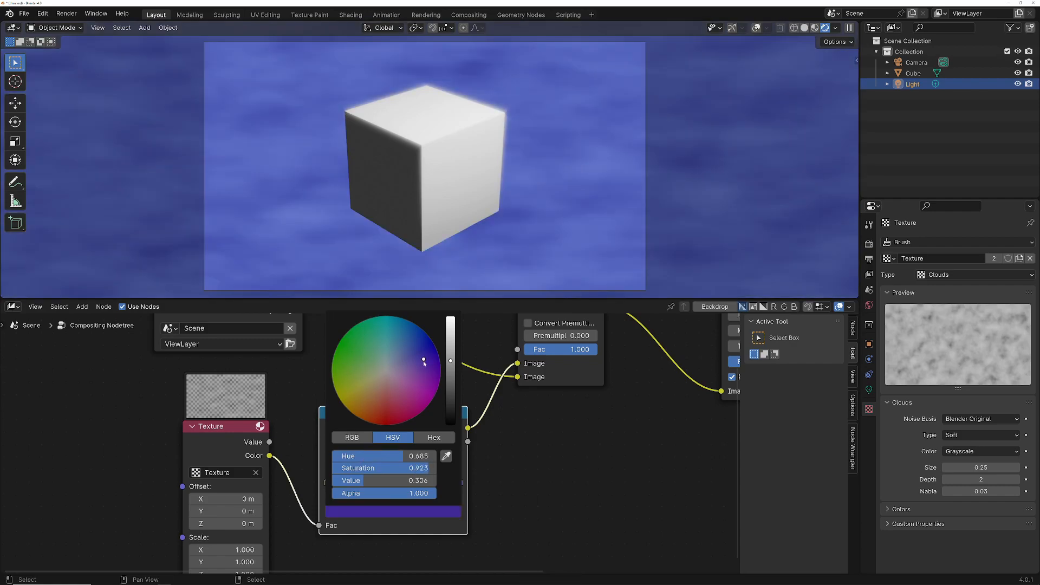
{"action": "left_click_drag", "start_coordinate": [400, 382], "coordinate": [411, 398]}
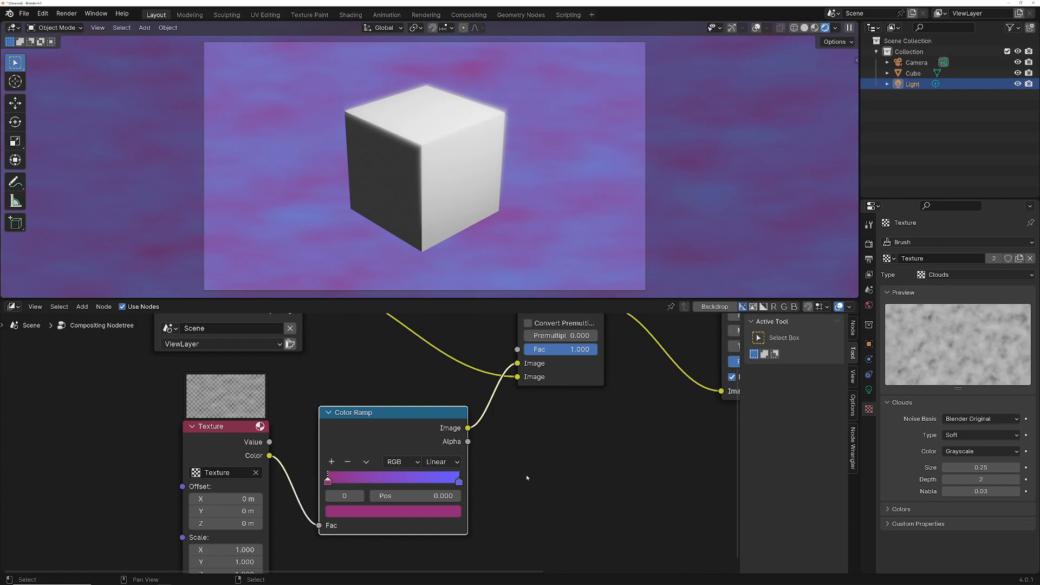
Step: Move the Glare node close to the Alpha Over node and the Composite node farther away, leaving space between them
{"action": "scroll", "coordinate": [441, 432], "scroll_direction": "down", "scroll_amount": 2}
{"action": "middle_click_drag", "start_coordinate": [442, 432], "coordinate": [442, 537]}
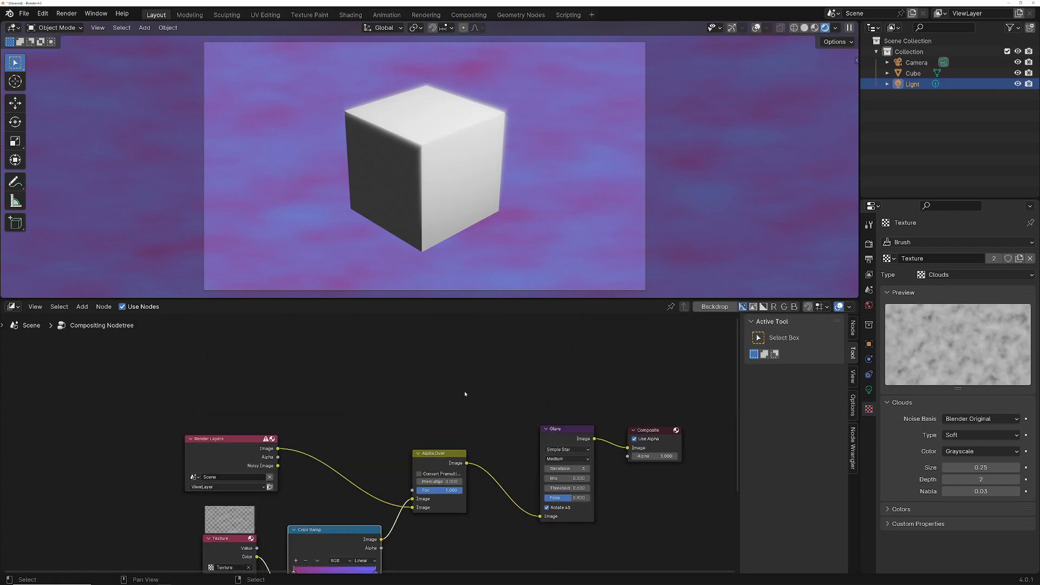
{"action": "left_click_drag", "start_coordinate": [566, 427], "coordinate": [517, 418]}
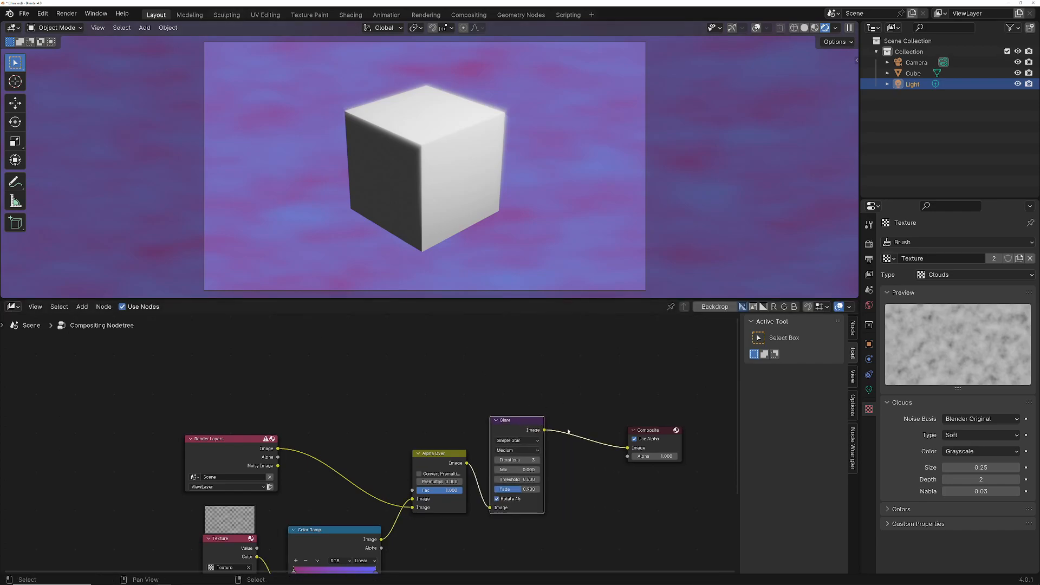
{"action": "left_click_drag", "start_coordinate": [656, 443], "coordinate": [711, 435]}
{"action": "middle_click_drag", "start_coordinate": [500, 349], "coordinate": [457, 392]}
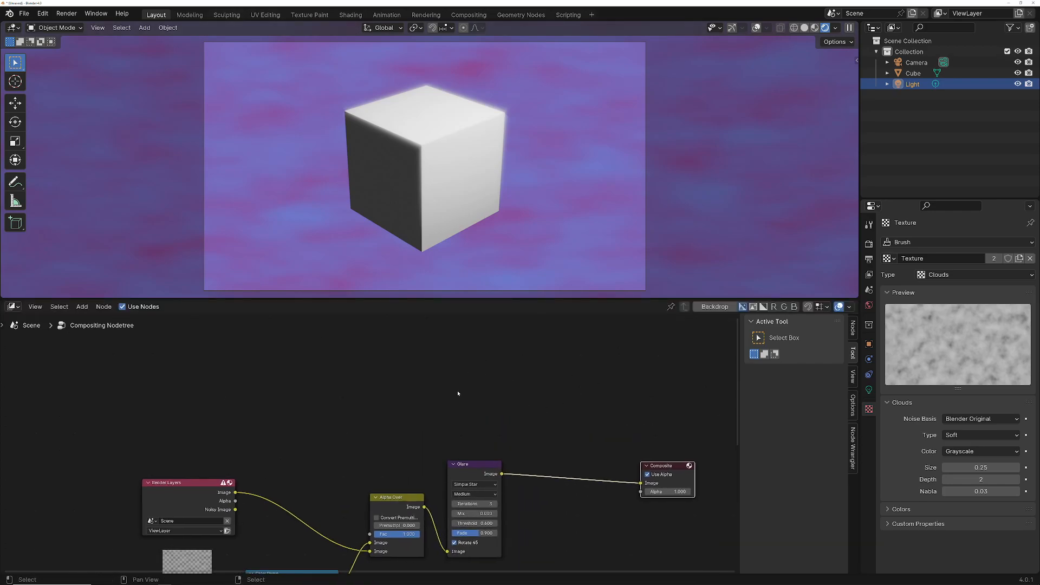
Step: Add an Ellipse Mask node above the node chain and preview its mask through a Viewer node placed beside it
{"action": "key", "text": "shift+a"}
{"action": "left_click", "coordinate": [470, 351]}
{"action": "type", "text": "el"}
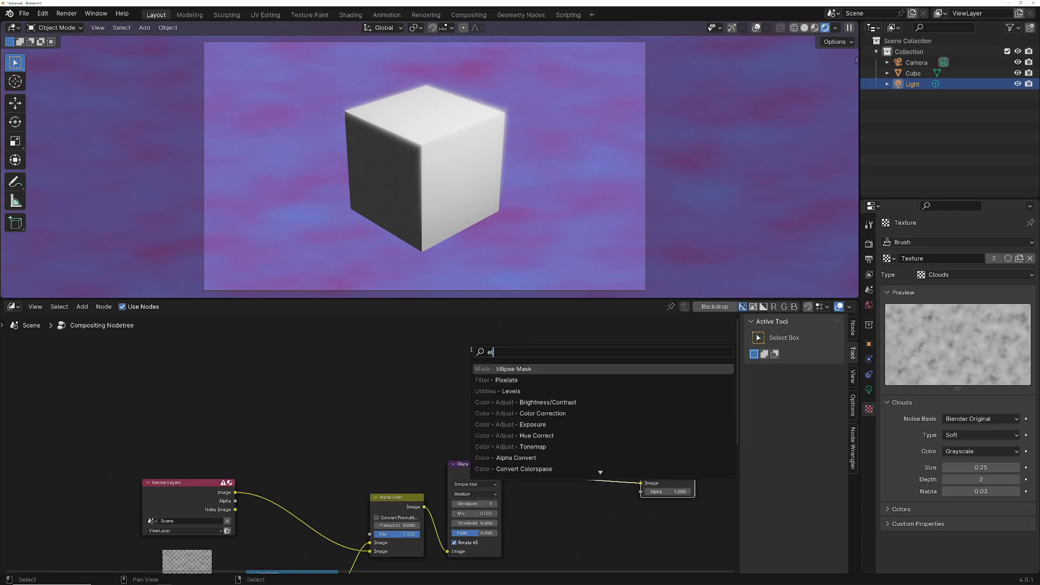
{"action": "left_click", "coordinate": [514, 368]}
{"action": "left_click", "coordinate": [355, 362]}
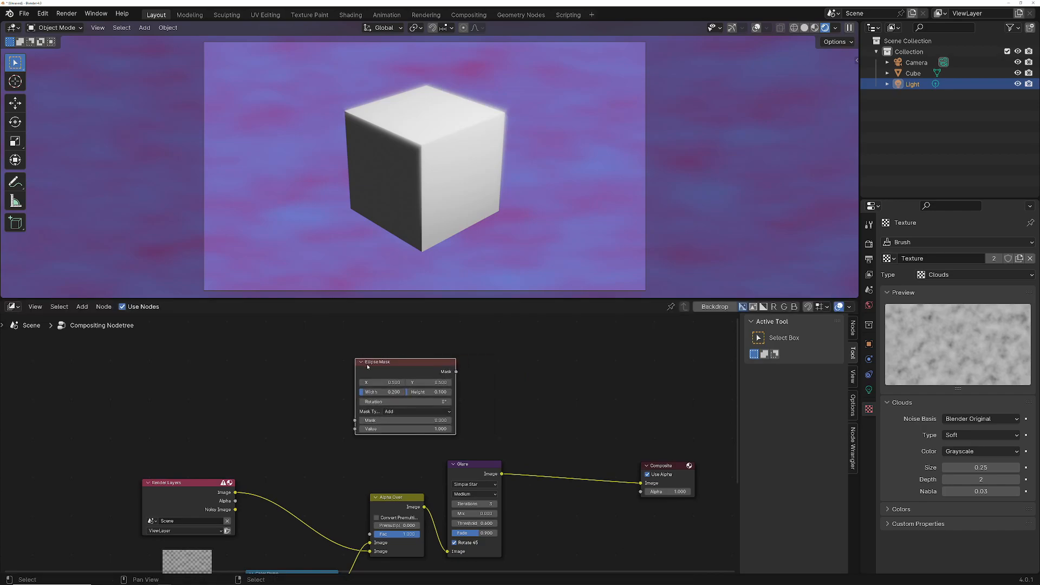
{"action": "left_click", "coordinate": [367, 367], "text": "ctrl+shift"}
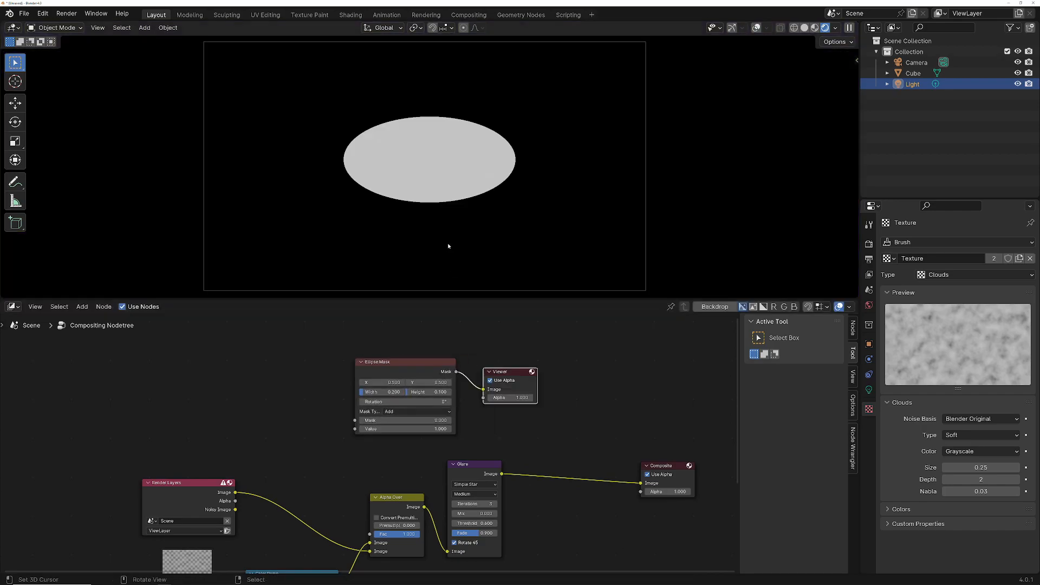
{"action": "left_click_drag", "start_coordinate": [493, 377], "coordinate": [544, 371]}
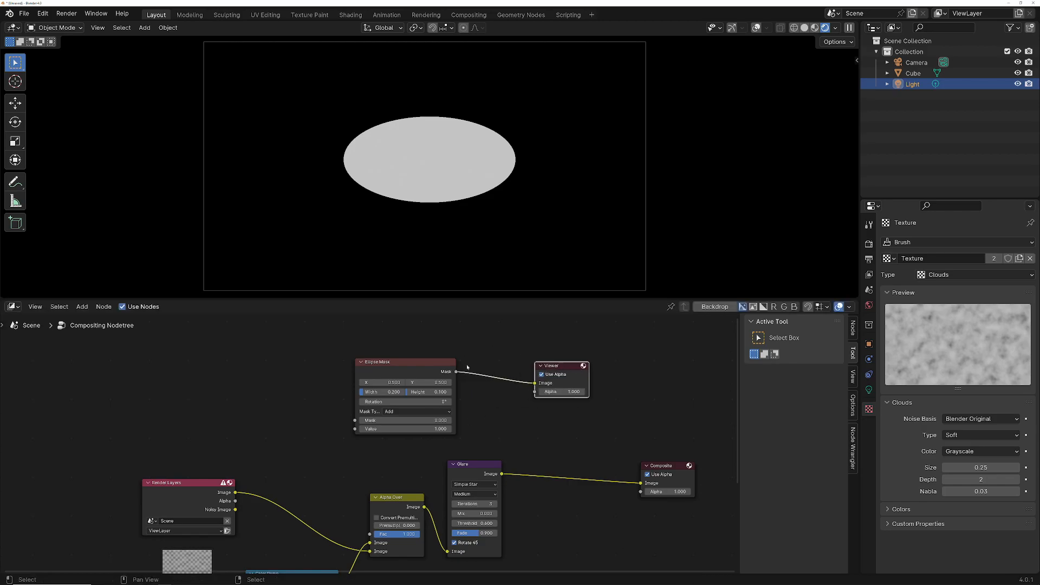
Step: Look up the Node Wrangler add-on in the preferences to check that it is enabled, and close the preferences
{"action": "left_click", "coordinate": [43, 13]}
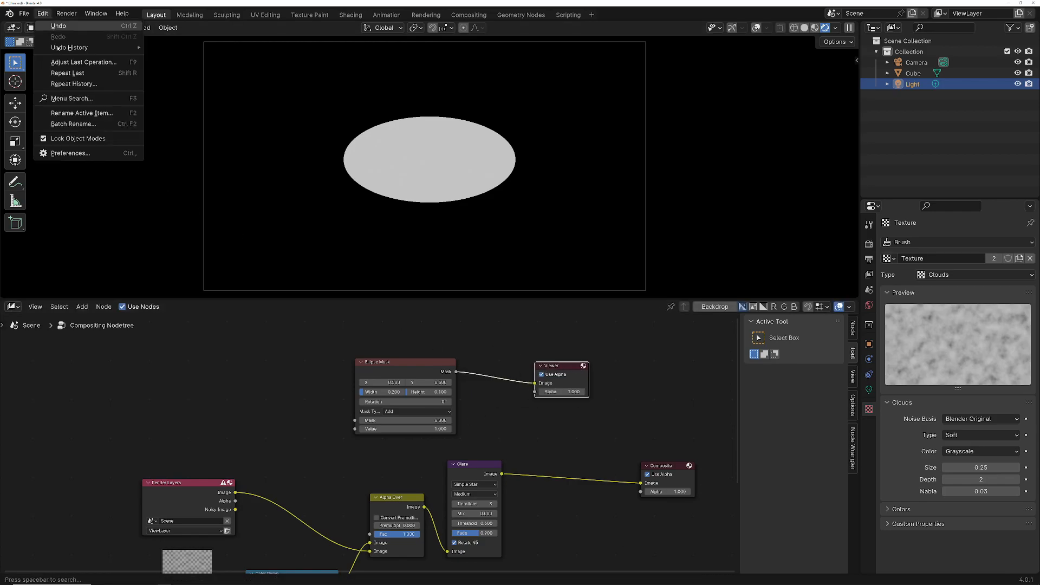
{"action": "left_click", "coordinate": [76, 153]}
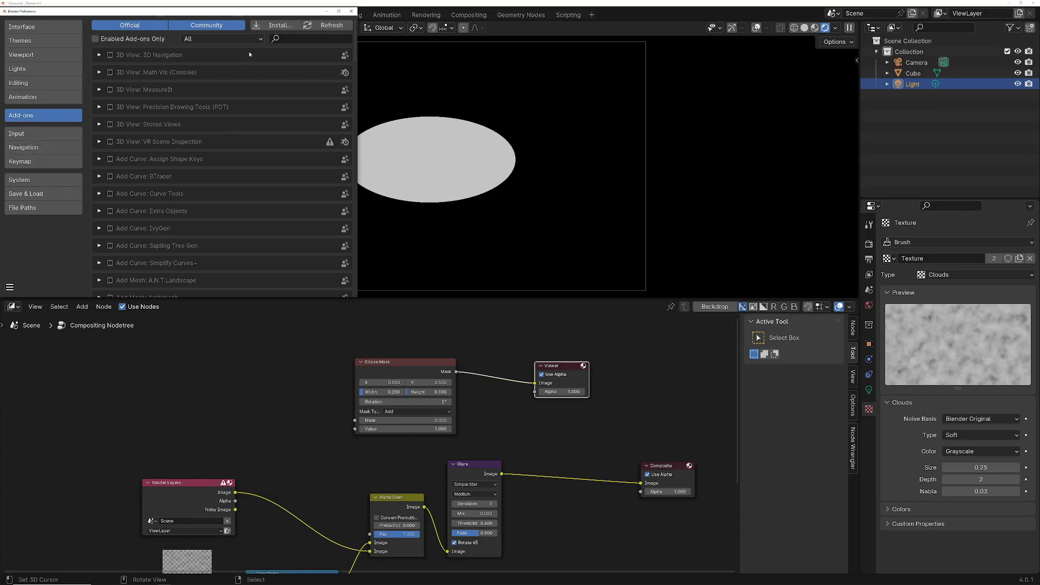
{"action": "left_click", "coordinate": [307, 41]}
{"action": "type", "text": "node"}
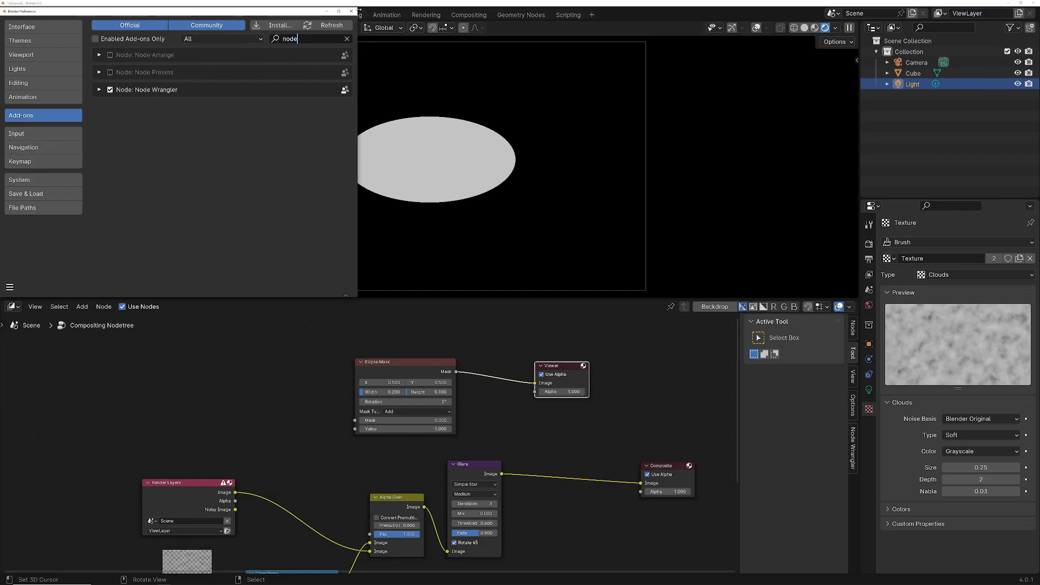
{"action": "left_click", "coordinate": [351, 11]}
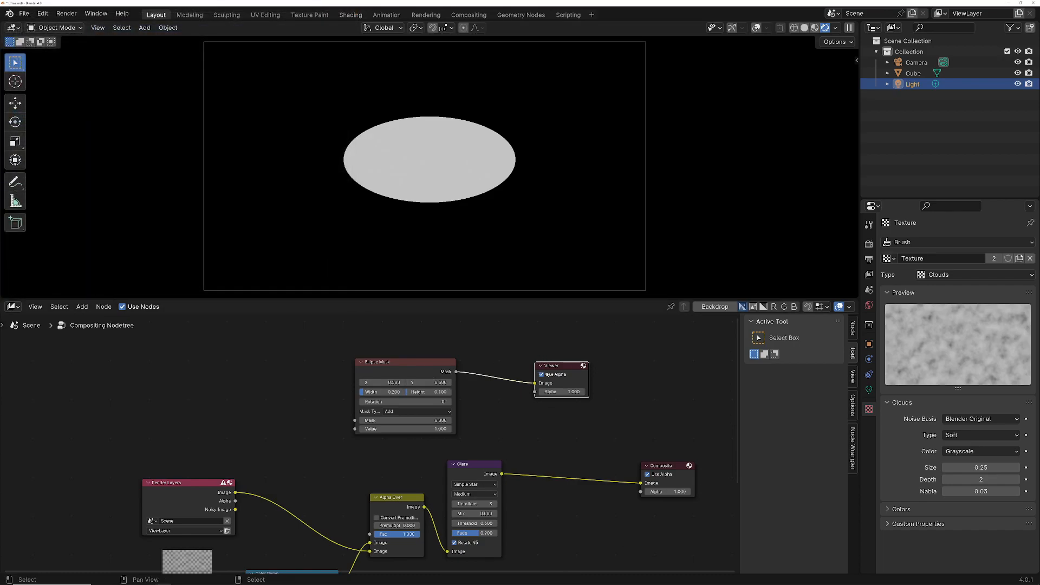
Step: Move the Viewer node farther from the Ellipse Mask and enlarge the mask to width about 0.499 and height about 0.267
{"action": "left_click_drag", "start_coordinate": [573, 364], "coordinate": [634, 365]}
{"action": "left_click_drag", "start_coordinate": [402, 368], "coordinate": [429, 392]}
{"action": "mouse_move", "coordinate": [462, 123]}
{"action": "middle_mouse_down", "text": "shift"}
{"action": "mouse_move", "coordinate": [454, 153]}
{"action": "mouse_move", "coordinate": [466, 119]}
{"action": "middle_mouse_up", "text": "shift"}
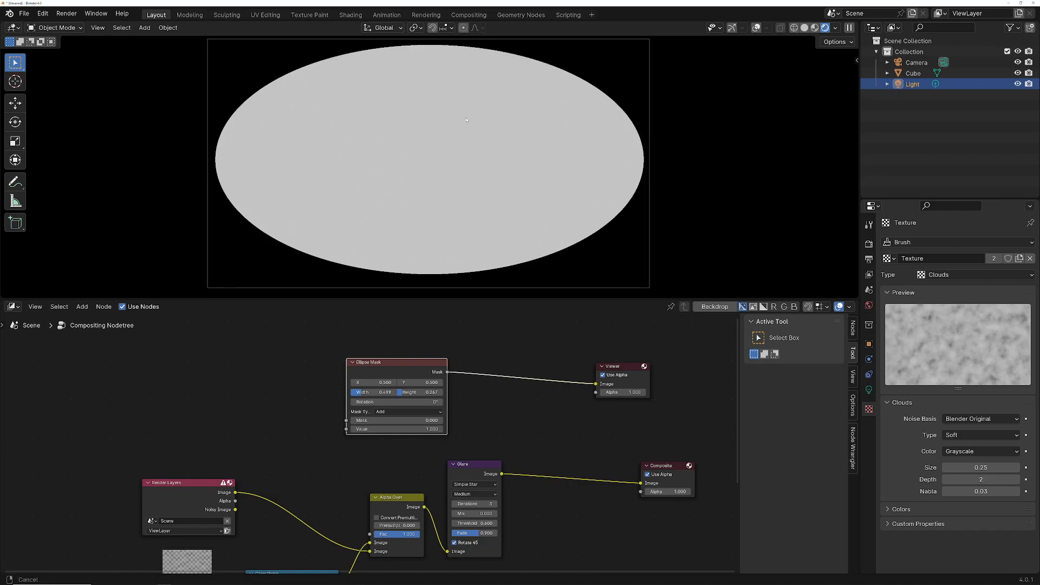
Step: Add a Blur node on the link between the Ellipse Mask and the Viewer
{"action": "key", "text": "shift+a"}
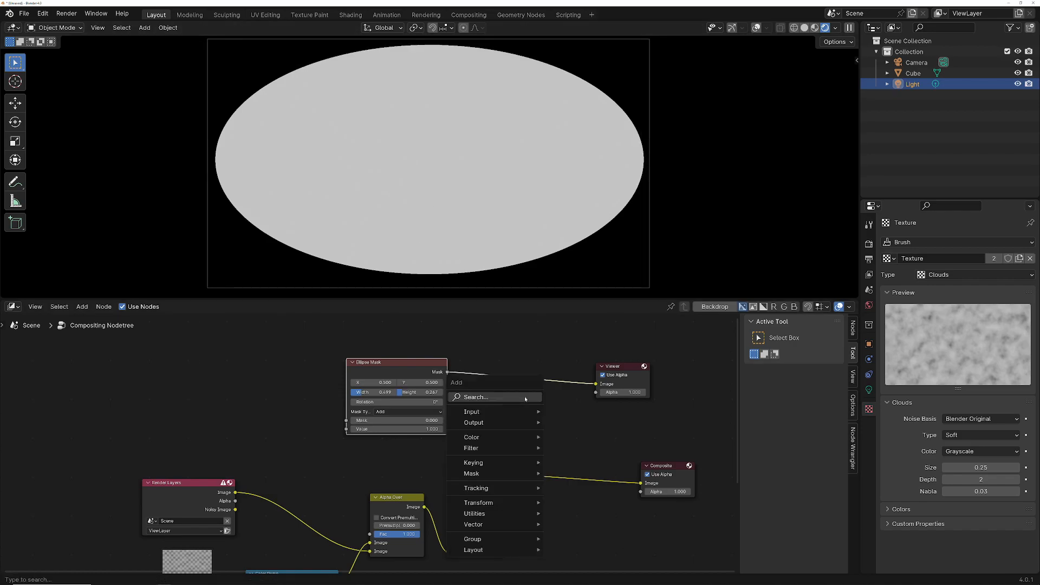
{"action": "left_click", "coordinate": [524, 396]}
{"action": "type", "text": "blur"}
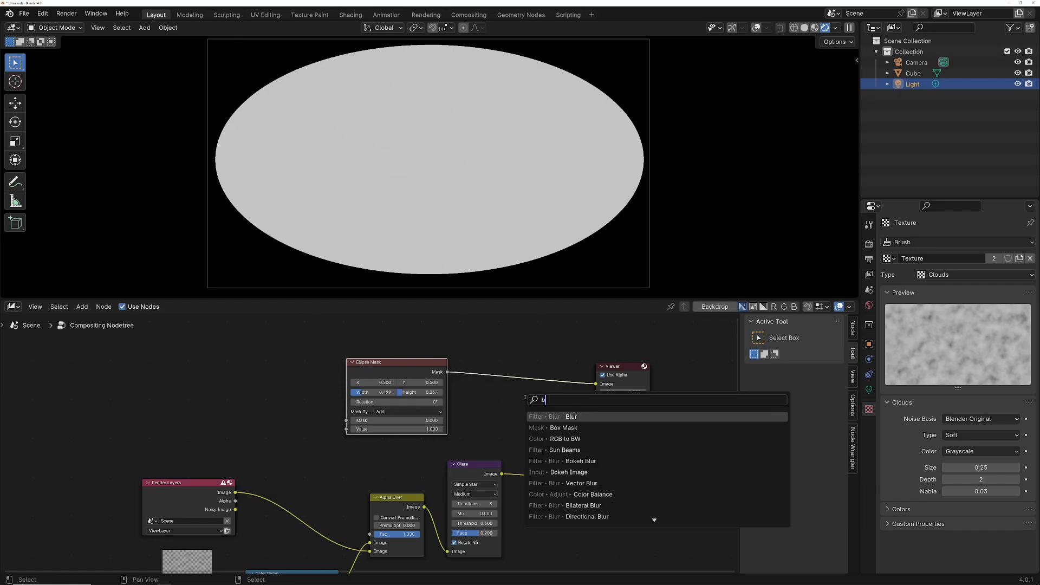
{"action": "key", "text": "Return"}
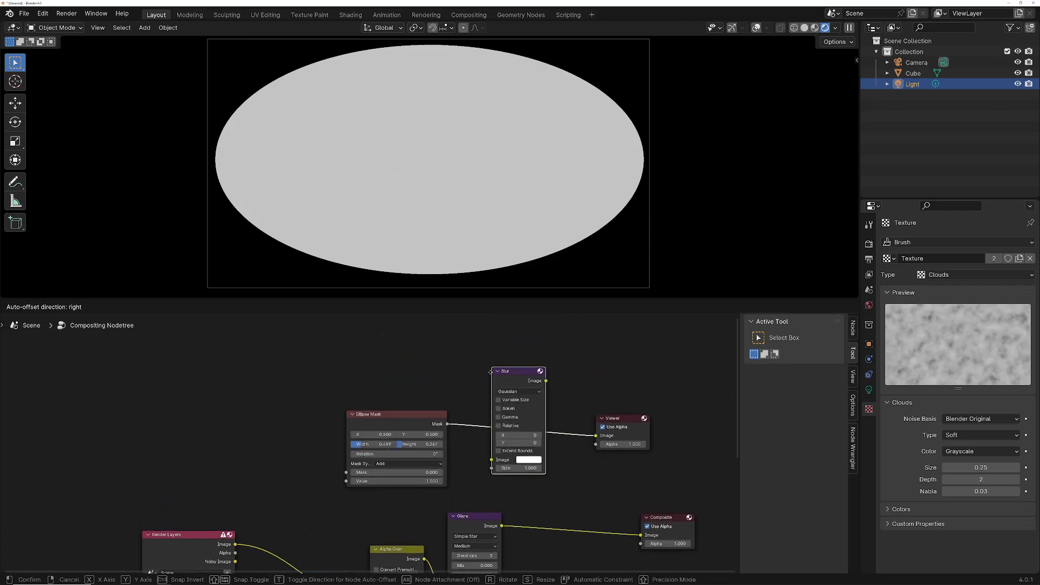
{"action": "left_click", "coordinate": [492, 419]}
Step: Set the Blur node to Fast Gaussian with Relative sizing and 10% blur in both X and Y
{"action": "left_click", "coordinate": [515, 408]}
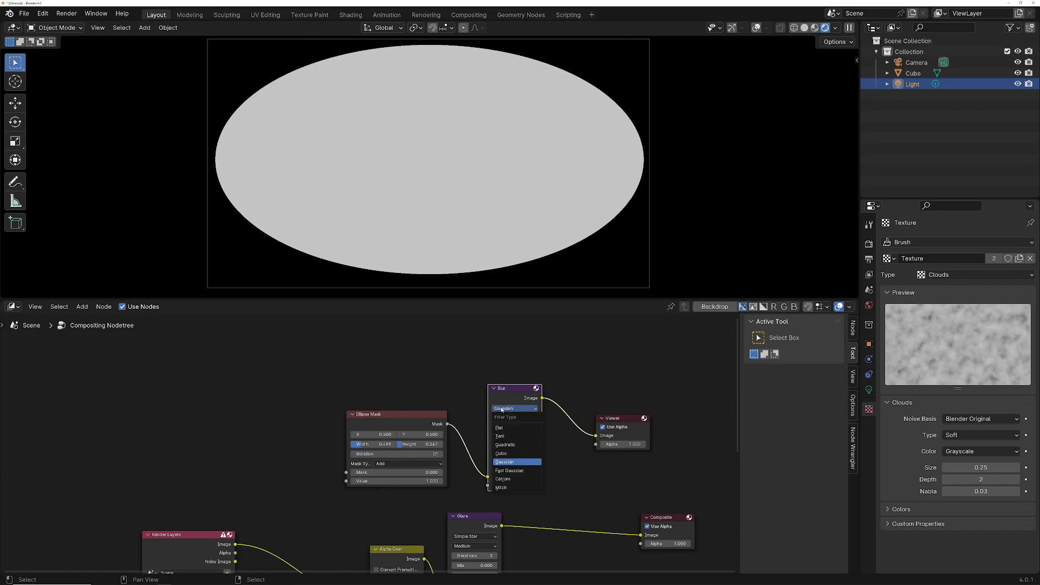
{"action": "left_click", "coordinate": [504, 462]}
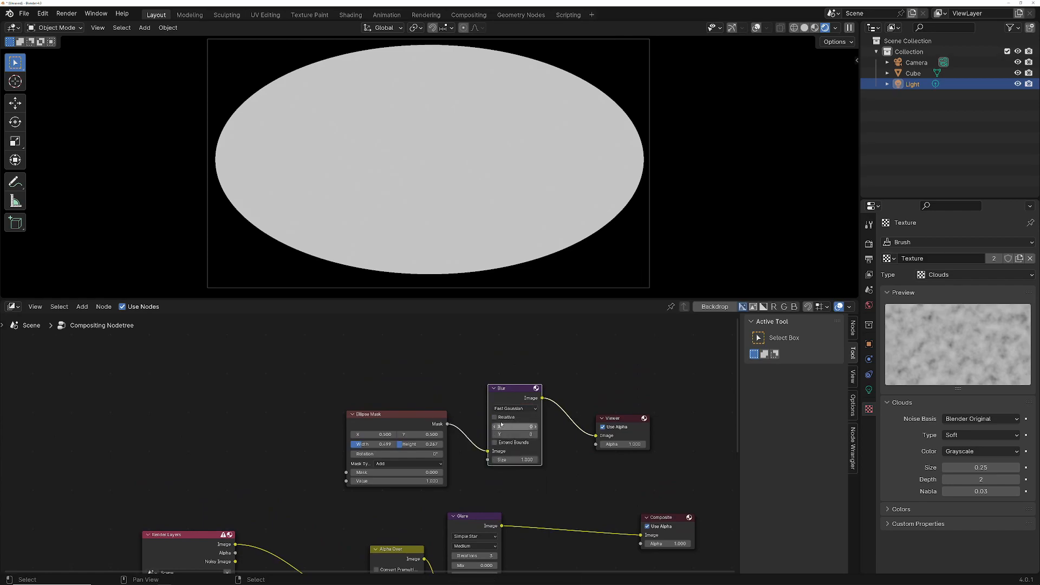
{"action": "left_click", "coordinate": [495, 417]}
{"action": "left_click", "coordinate": [507, 445]}
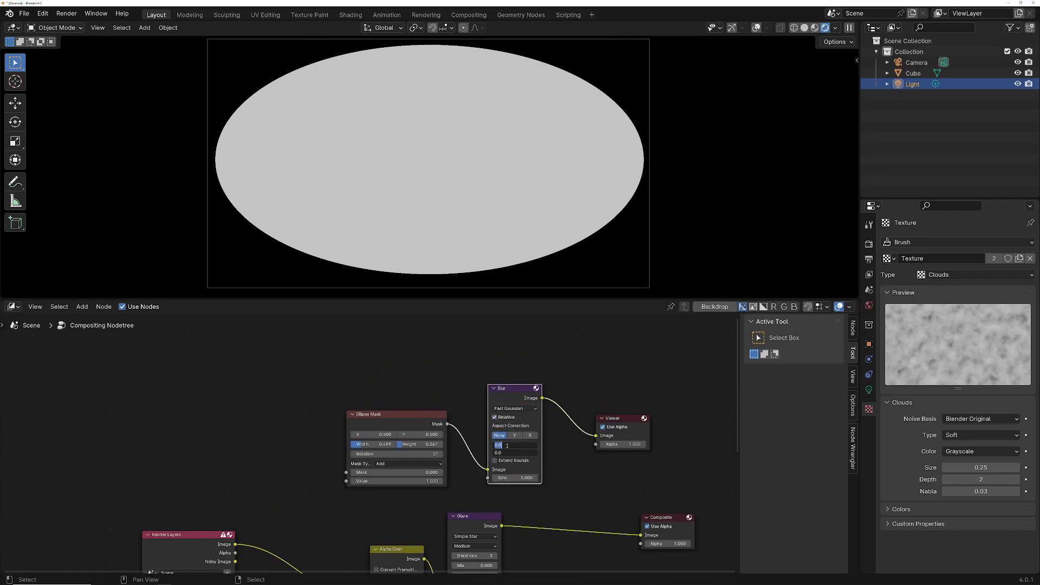
{"action": "type", "text": "10"}
{"action": "key", "text": "Return"}
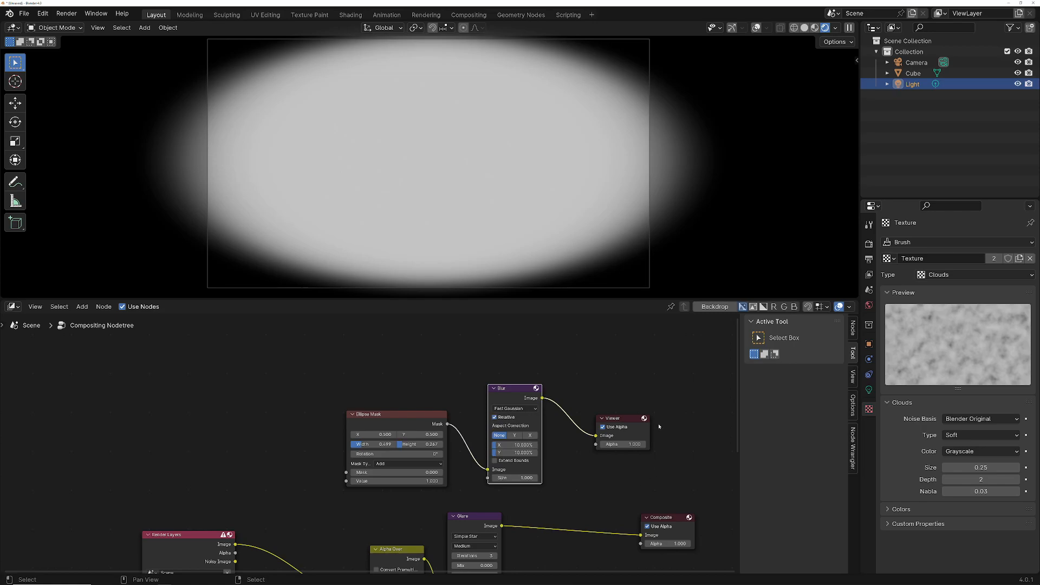
Step: Move the Viewer node farther away from the Blur node to make room in the node tree
{"action": "middle_click_drag", "start_coordinate": [675, 443], "coordinate": [606, 409]}
{"action": "left_click", "coordinate": [555, 387]}
{"action": "left_click_drag", "start_coordinate": [574, 384], "coordinate": [680, 392]}
Step: Insert a Mix Color node on the link between Glare and Composite and set its blending mode to Multiply
{"action": "key", "text": "shift+a"}
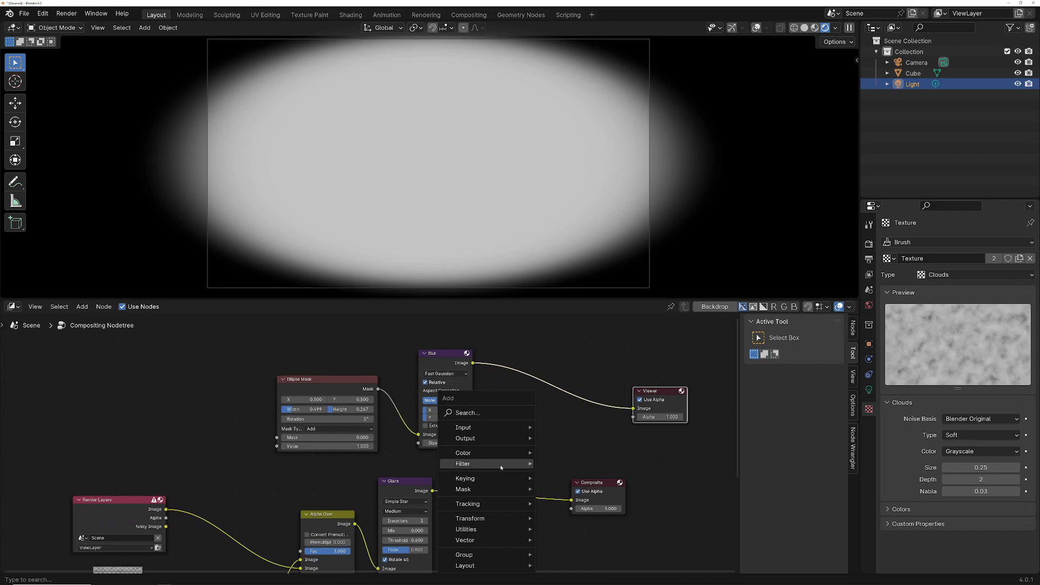
{"action": "mouse_move", "coordinate": [481, 452]}
{"action": "mouse_move", "coordinate": [602, 467]}
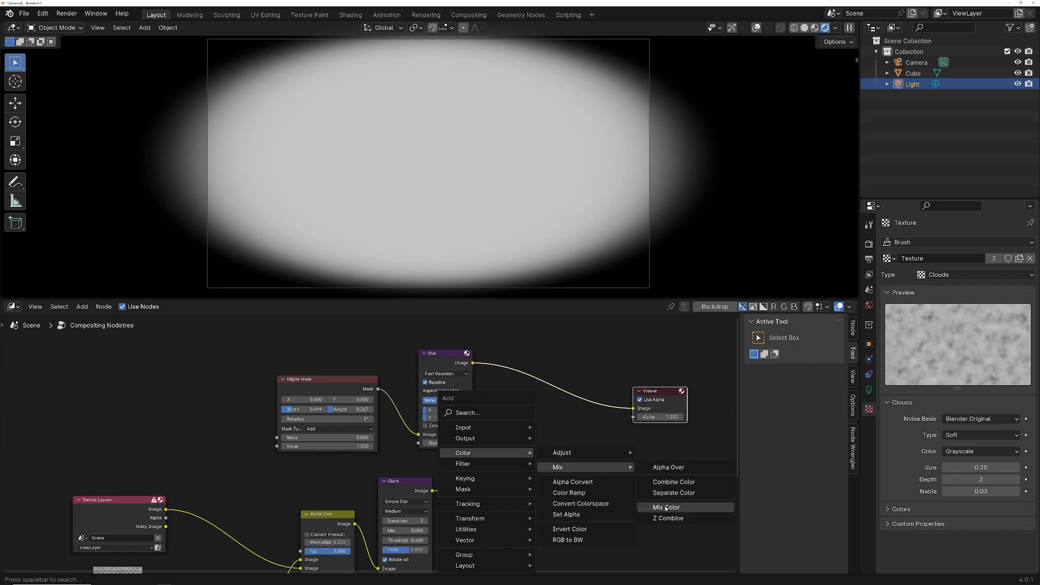
{"action": "left_click", "coordinate": [688, 508]}
{"action": "left_click", "coordinate": [513, 461]}
{"action": "left_click", "coordinate": [515, 473]}
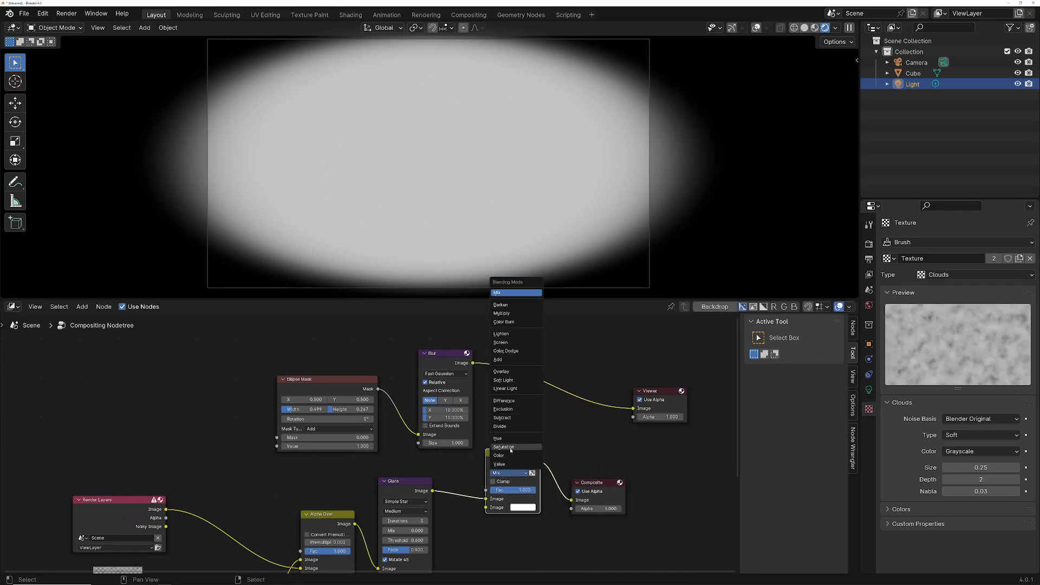
{"action": "left_click", "coordinate": [501, 313]}
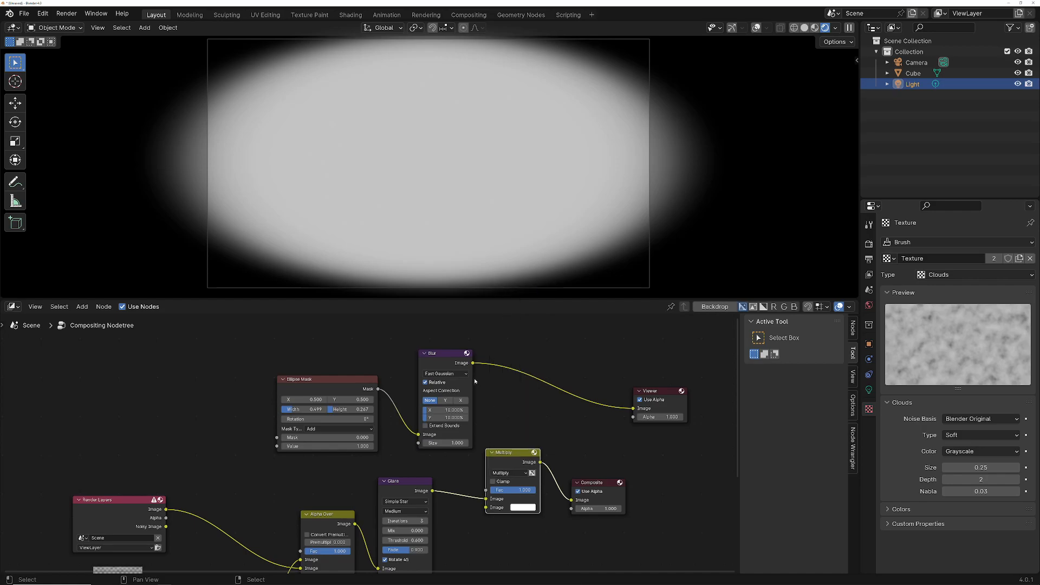
Step: Connect the Blur output to the Multiply node's second Image input and link the Multiply result to the Viewer
{"action": "left_click_drag", "start_coordinate": [473, 363], "coordinate": [683, 472]}
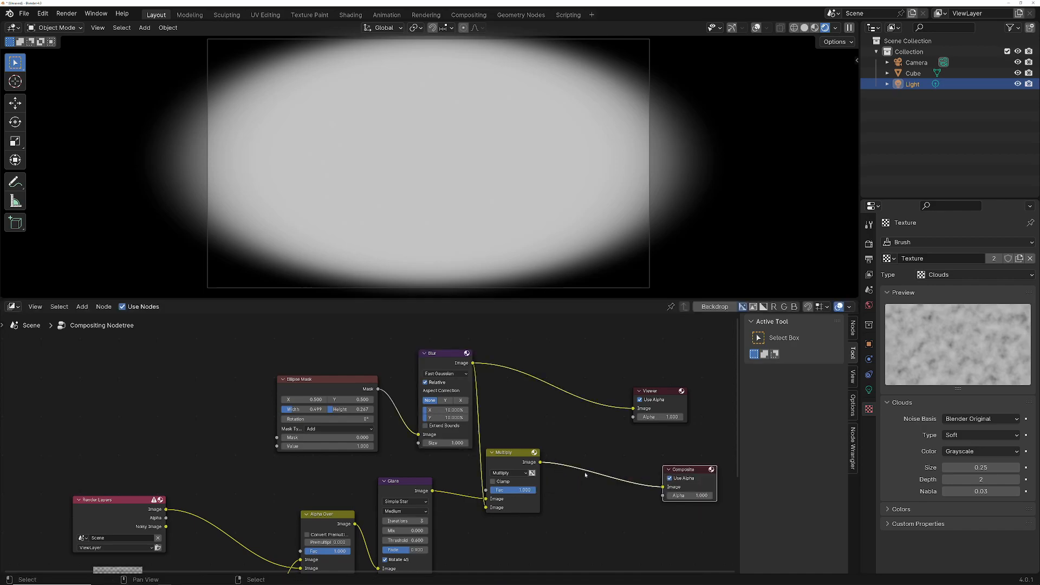
{"action": "left_click", "coordinate": [511, 454], "text": "ctrl+shift"}
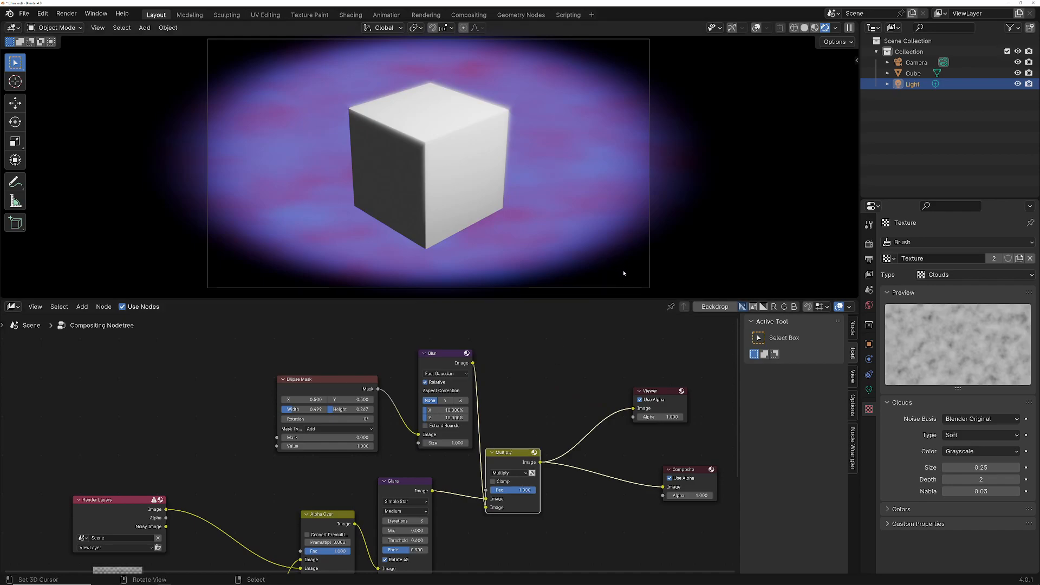
Step: Lower the Multiply factor to about 0.79 and set the Blur node to 20% in both X and Y
{"action": "left_click_drag", "start_coordinate": [520, 490], "coordinate": [508, 490]}
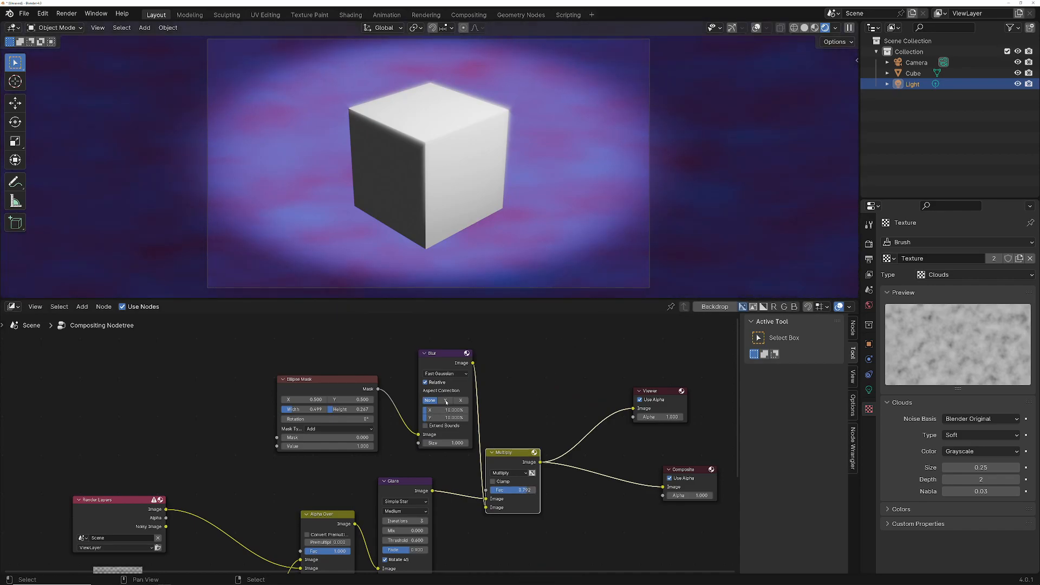
{"action": "left_click", "coordinate": [445, 410]}
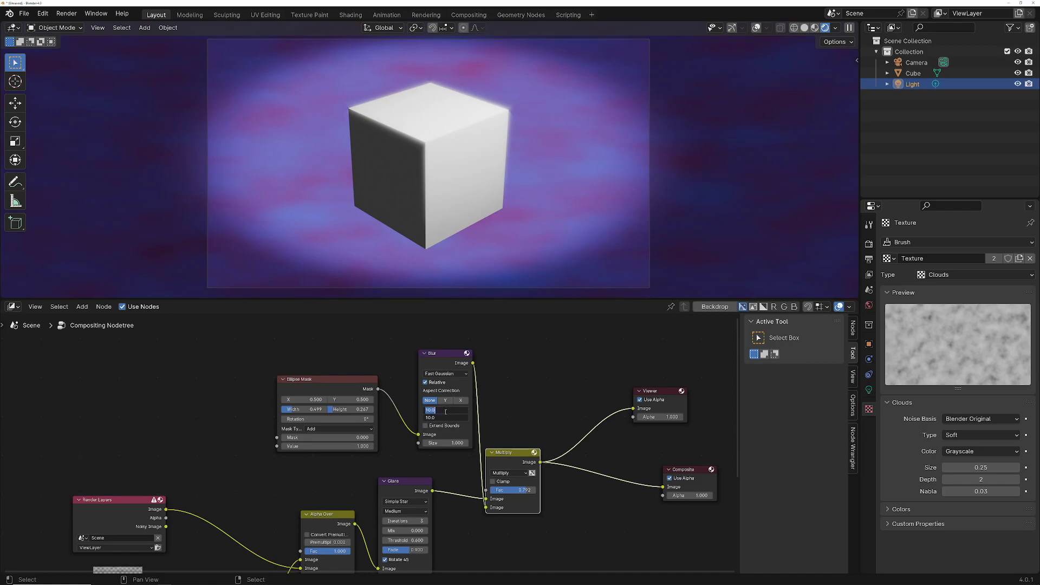
{"action": "type", "text": "20"}
{"action": "key", "text": "Return"}
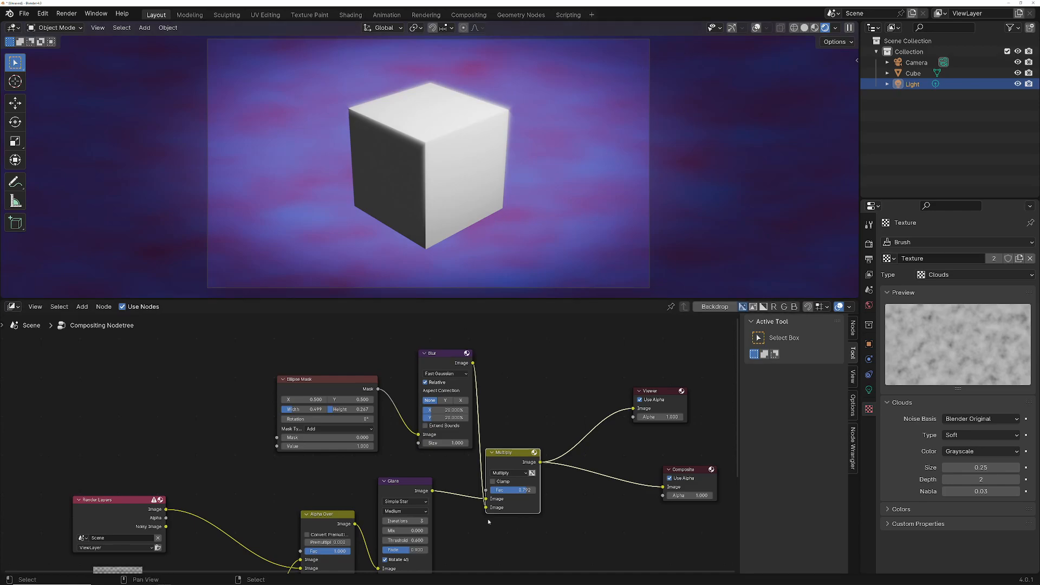
Step: Leave the camera view and set the viewport shading's Compositor option to Always
{"action": "scroll", "coordinate": [314, 347], "scroll_direction": "down", "scroll_amount": 2}
{"action": "middle_click_drag", "start_coordinate": [425, 158], "coordinate": [391, 163]}
{"action": "scroll", "coordinate": [457, 166], "scroll_direction": "down", "scroll_amount": 6}
{"action": "scroll", "coordinate": [457, 165], "scroll_direction": "up", "scroll_amount": 3}
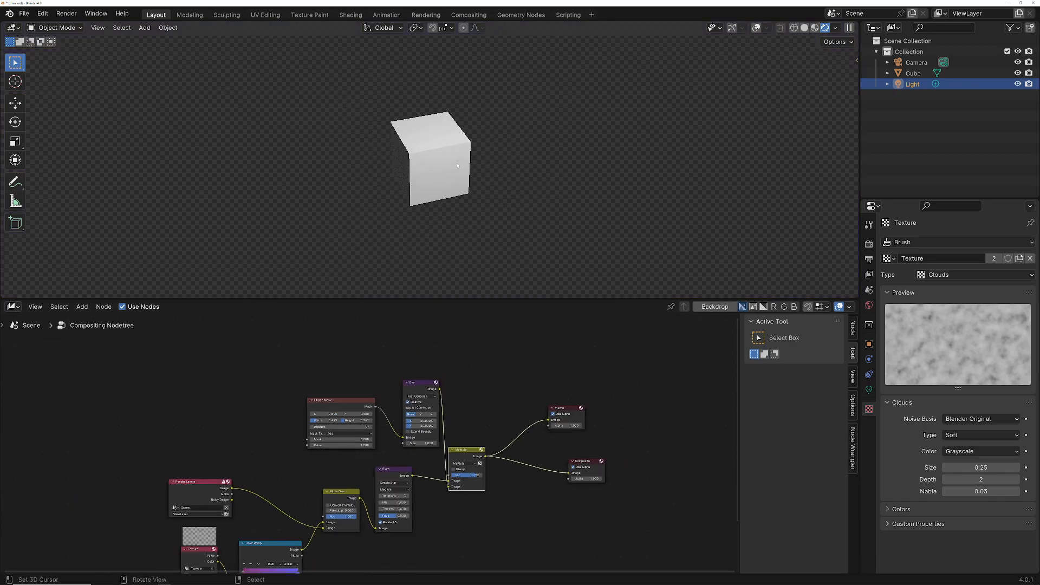
{"action": "left_click", "coordinate": [836, 27]}
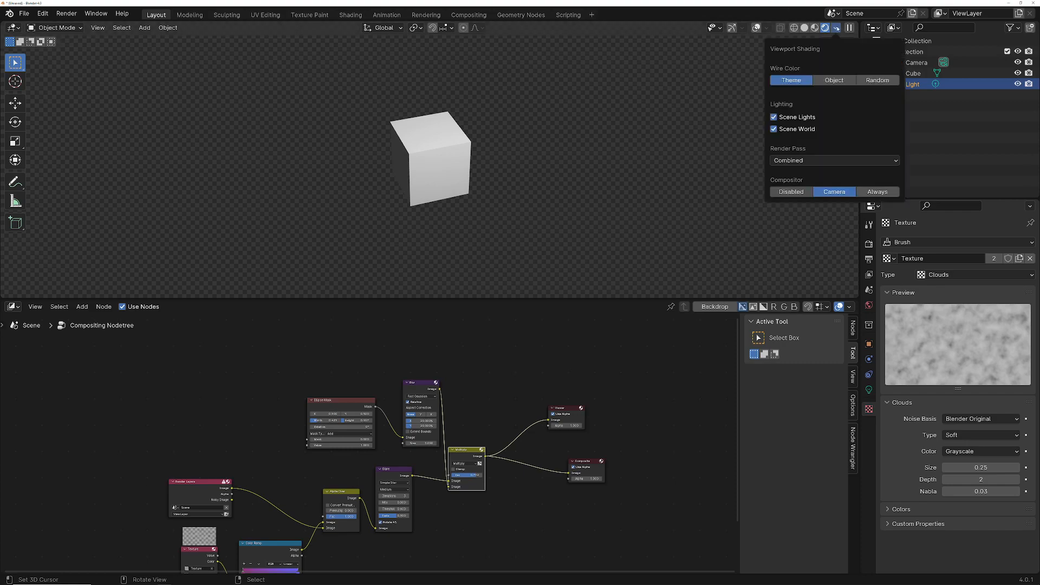
{"action": "left_click", "coordinate": [873, 191]}
Step: Orbit around the cube to check the composited effect from other angles, and return to the camera view
{"action": "mouse_move", "coordinate": [494, 213]}
{"action": "middle_mouse_down"}
{"action": "mouse_move", "coordinate": [537, 163]}
{"action": "mouse_move", "coordinate": [415, 221]}
{"action": "mouse_move", "coordinate": [475, 181]}
{"action": "mouse_move", "coordinate": [543, 185]}
{"action": "mouse_move", "coordinate": [495, 212]}
{"action": "mouse_move", "coordinate": [495, 202]}
{"action": "middle_mouse_up"}
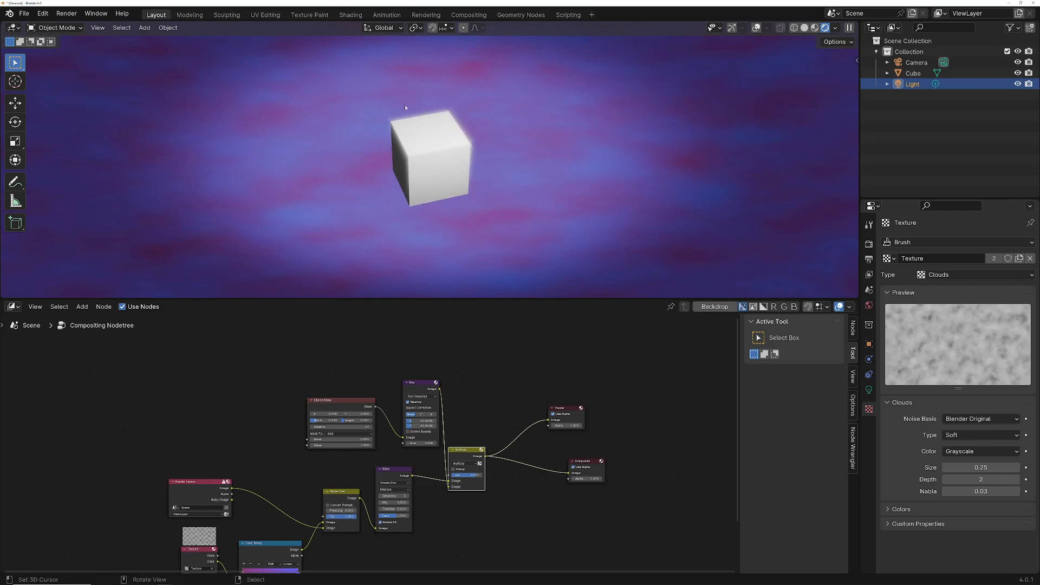
{"action": "middle_click_drag", "start_coordinate": [452, 169], "coordinate": [474, 151]}
{"action": "key", "text": "KP_0"}
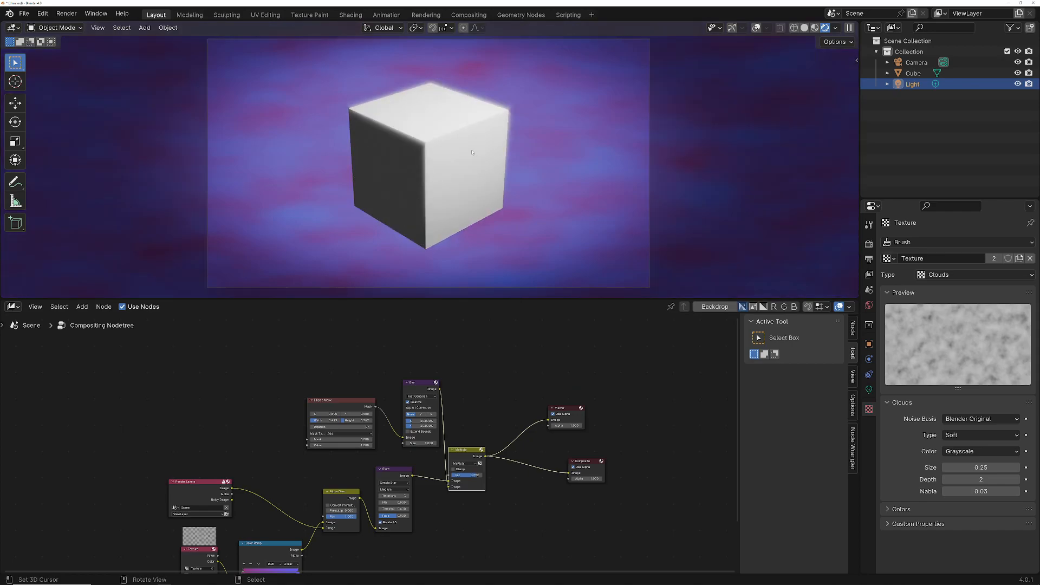
{"action": "middle_click_drag", "start_coordinate": [512, 120], "coordinate": [515, 129], "text": "ctrl"}
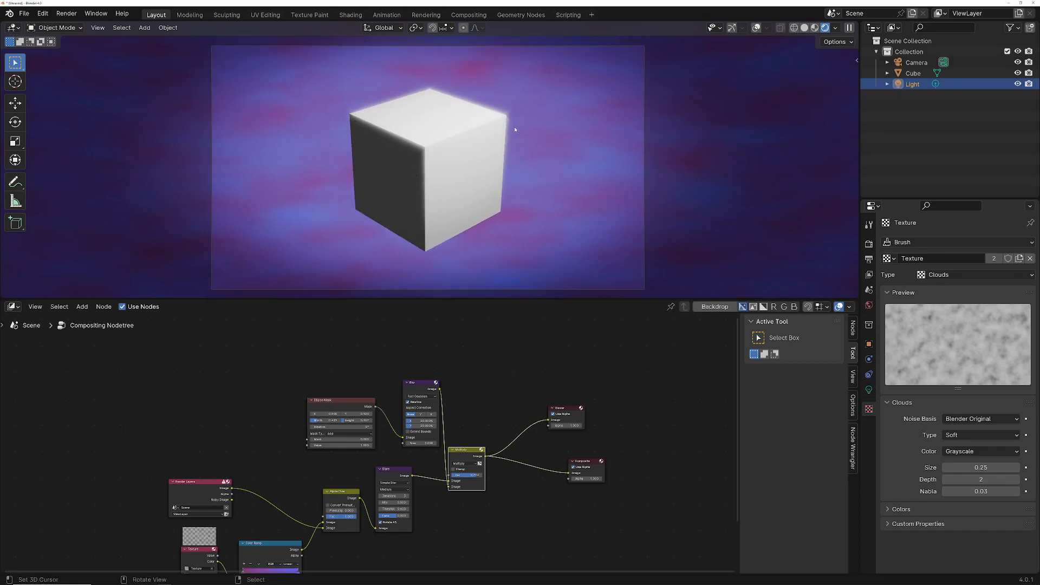